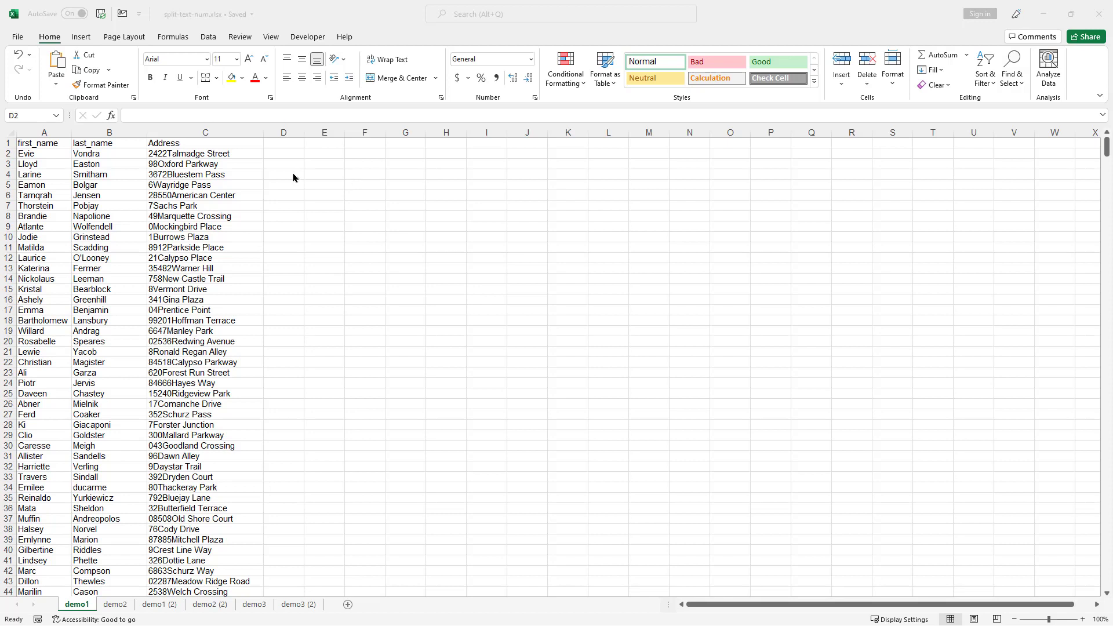
click(178, 152)
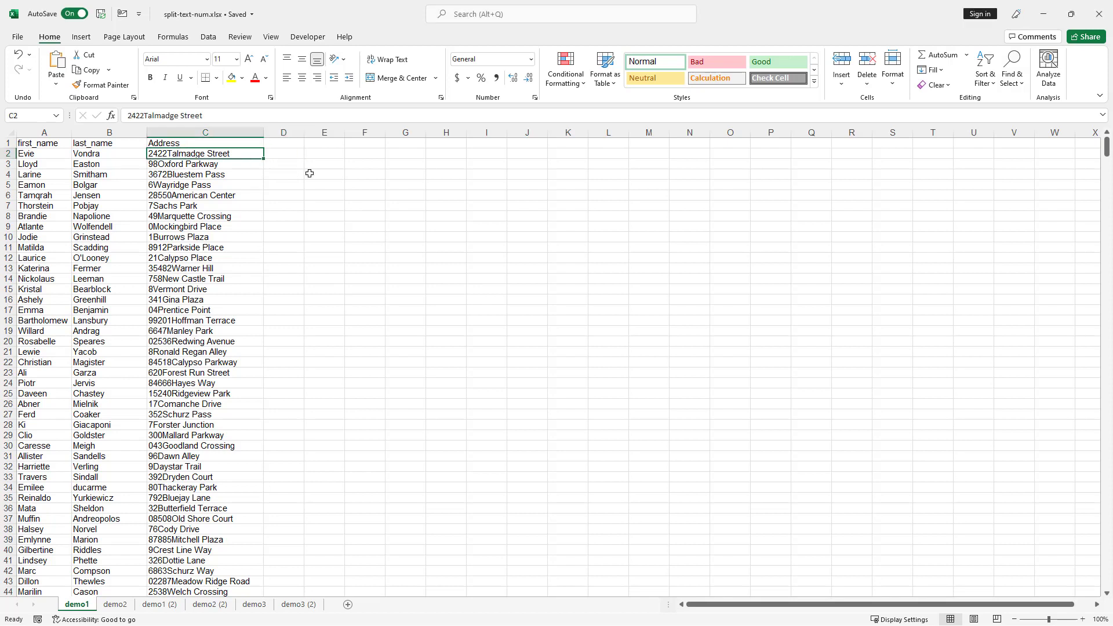
click(288, 154)
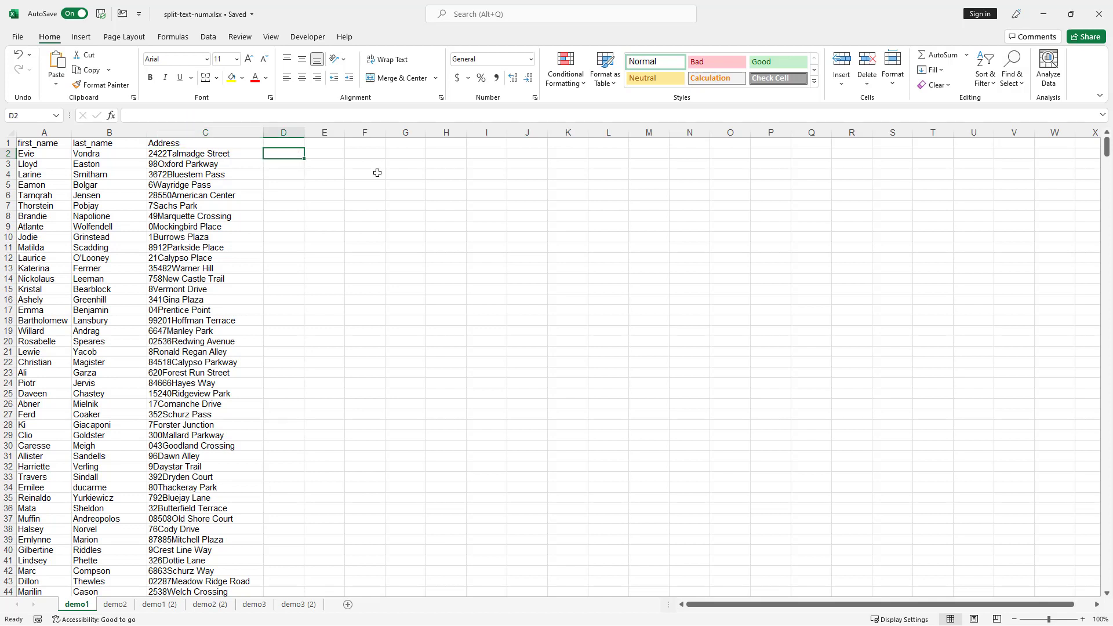
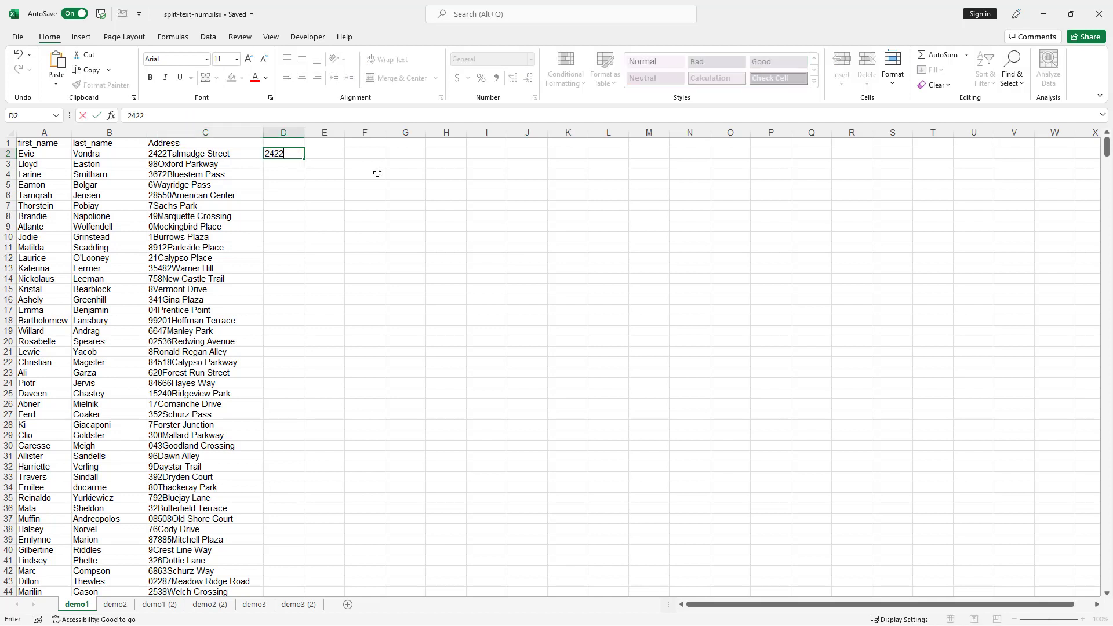
key(ctrl+Return)
key(Return)
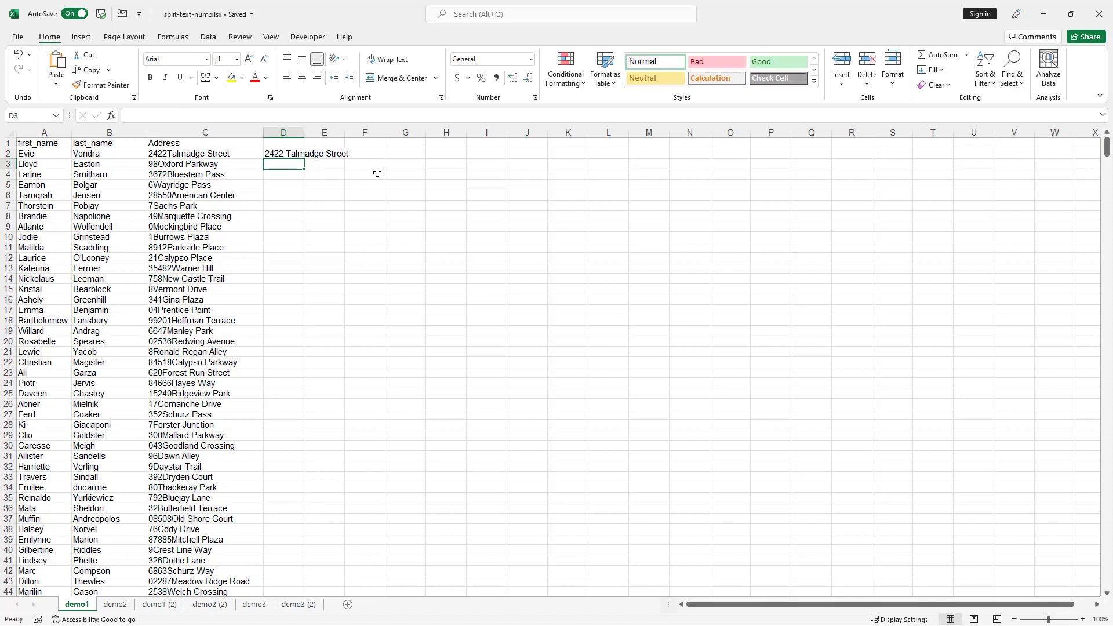
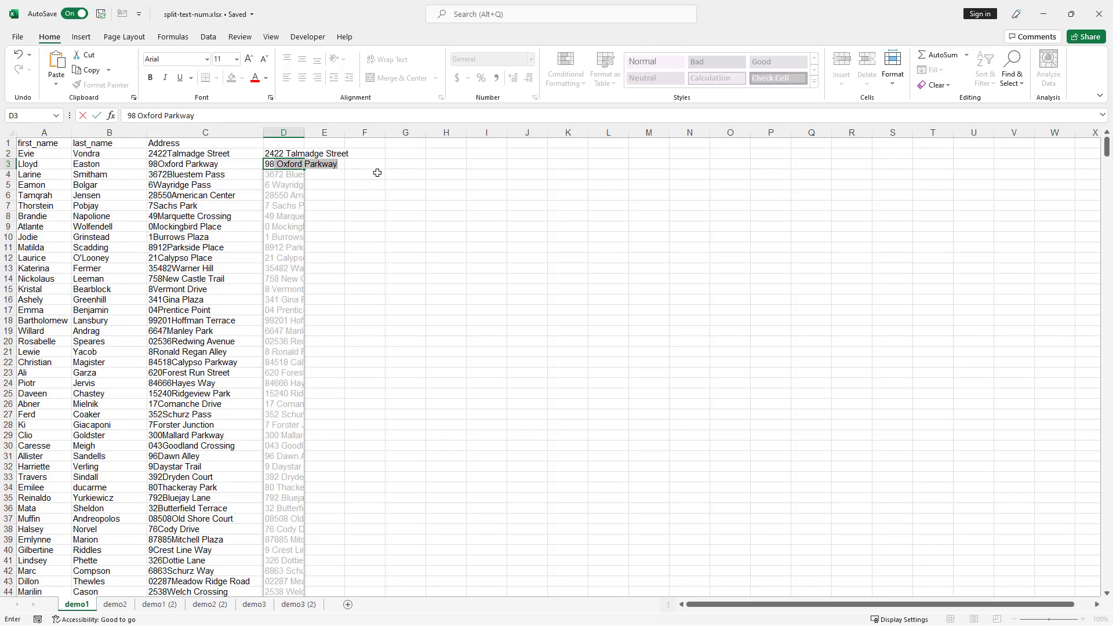
key(Return)
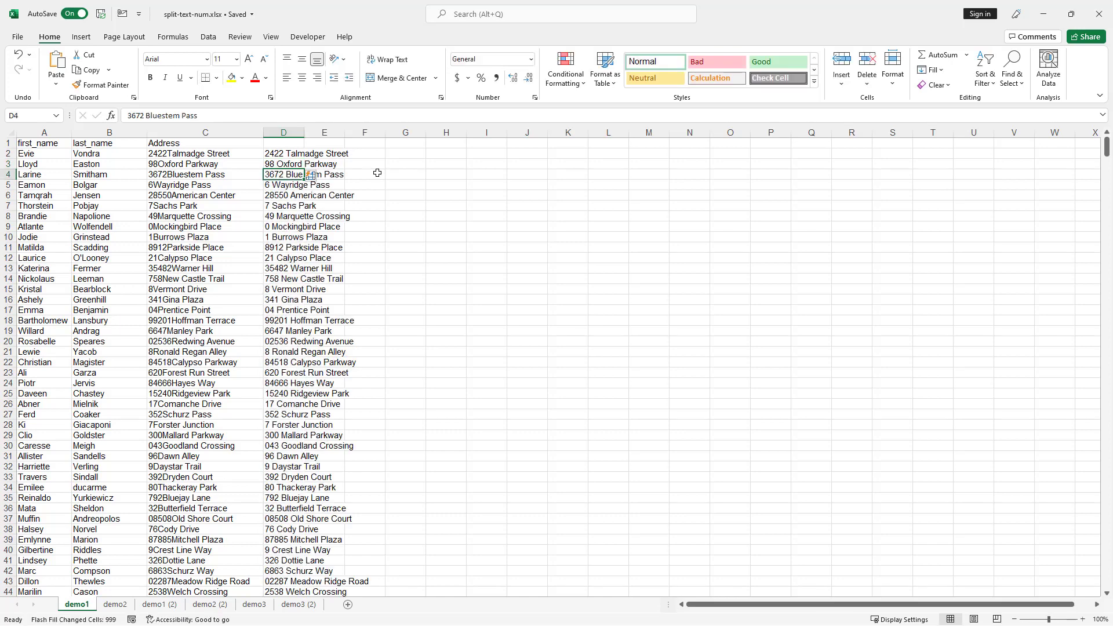
- Autofit column D and check the filled addresses down the column
double_click(307, 135)
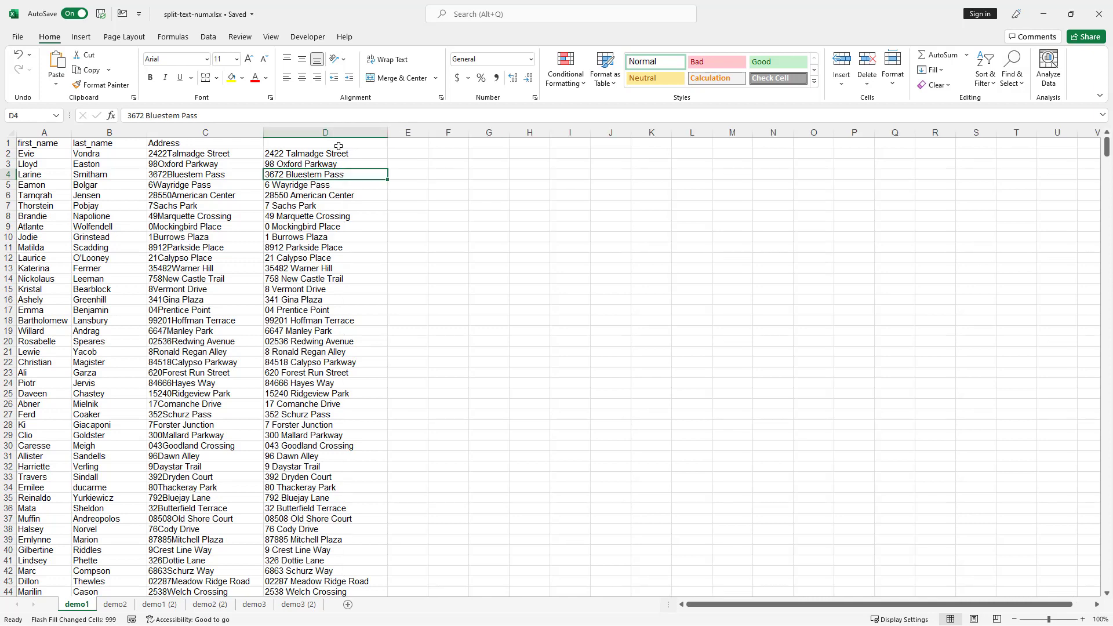
click(325, 227)
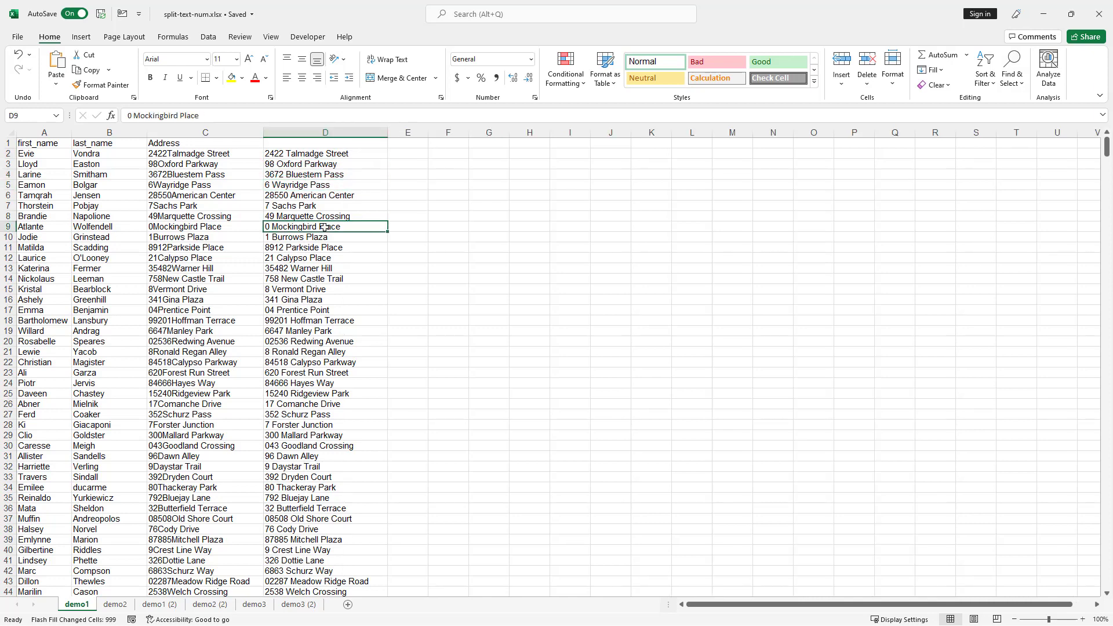
click(322, 267)
click(323, 321)
click(314, 371)
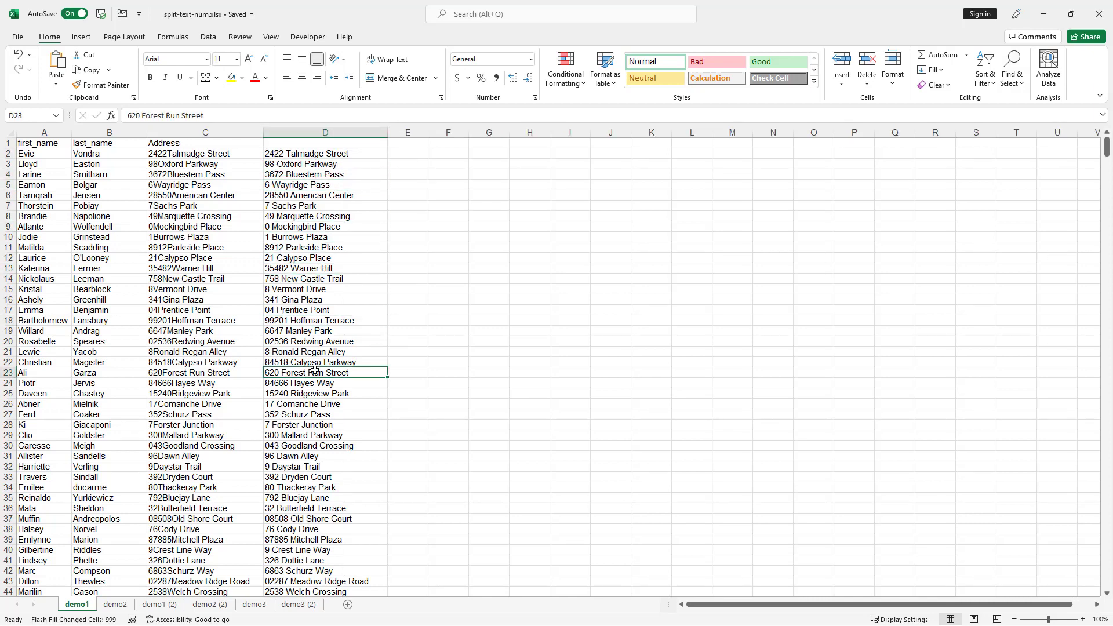
click(316, 424)
click(313, 477)
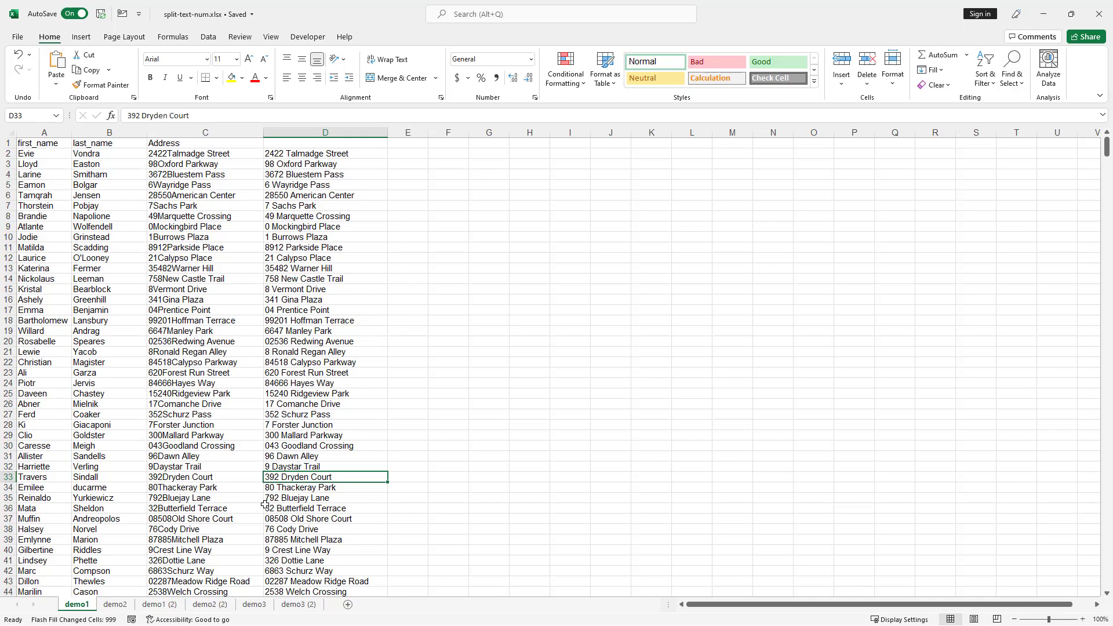
- On demo2, enter 'Mercedes-Benz 1998' in B2 and Flash Fill column B with Ctrl+E
click(116, 605)
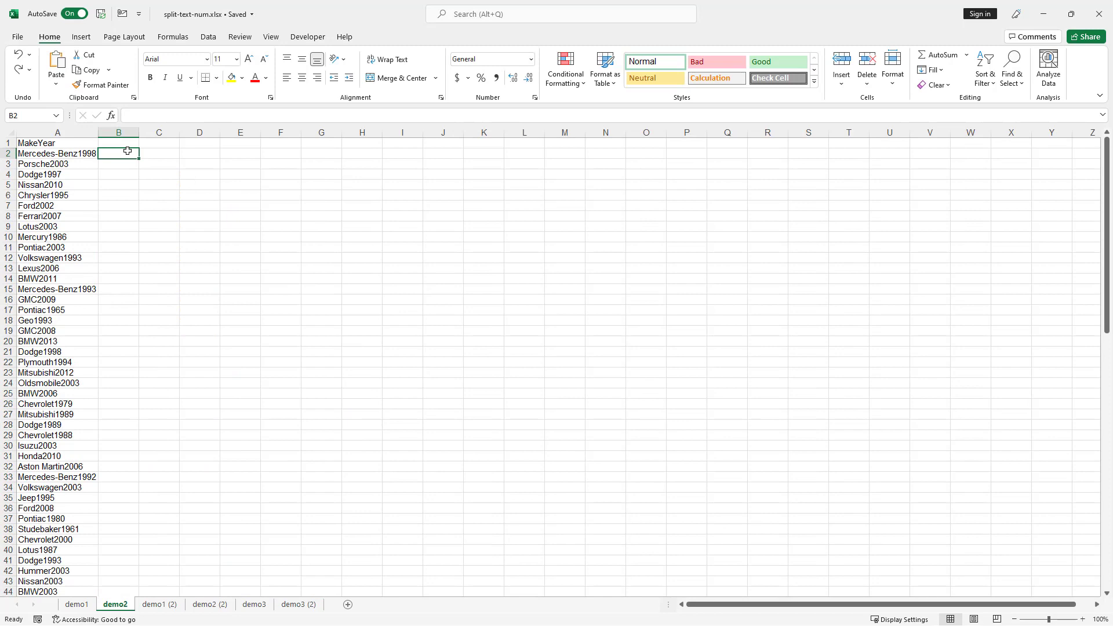
text(Mercedes)
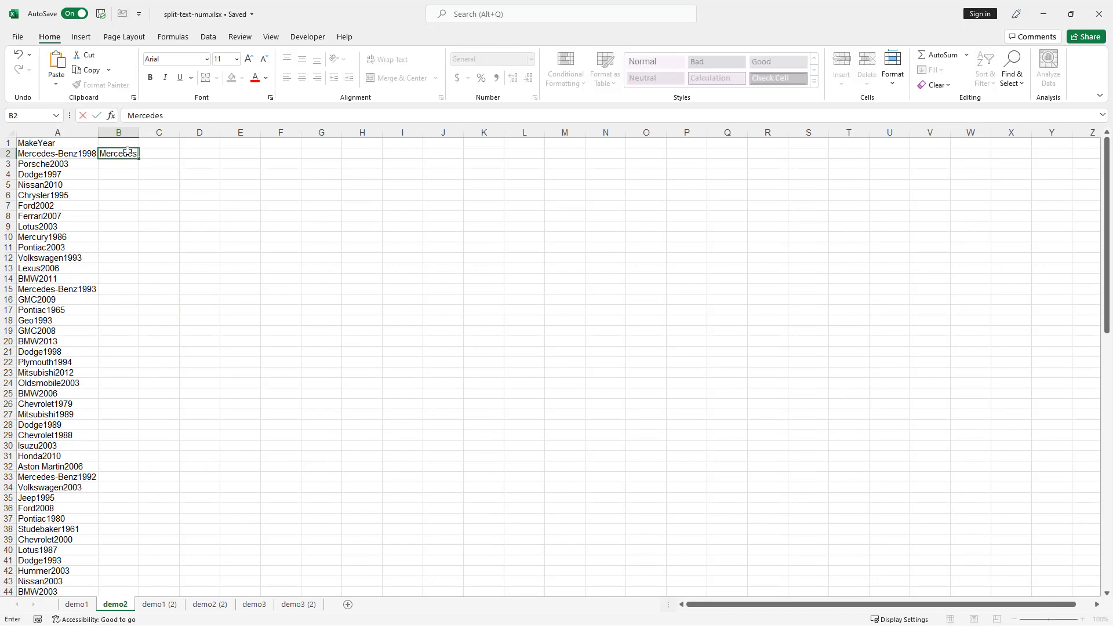
text(-Benz 1998)
key(Return)
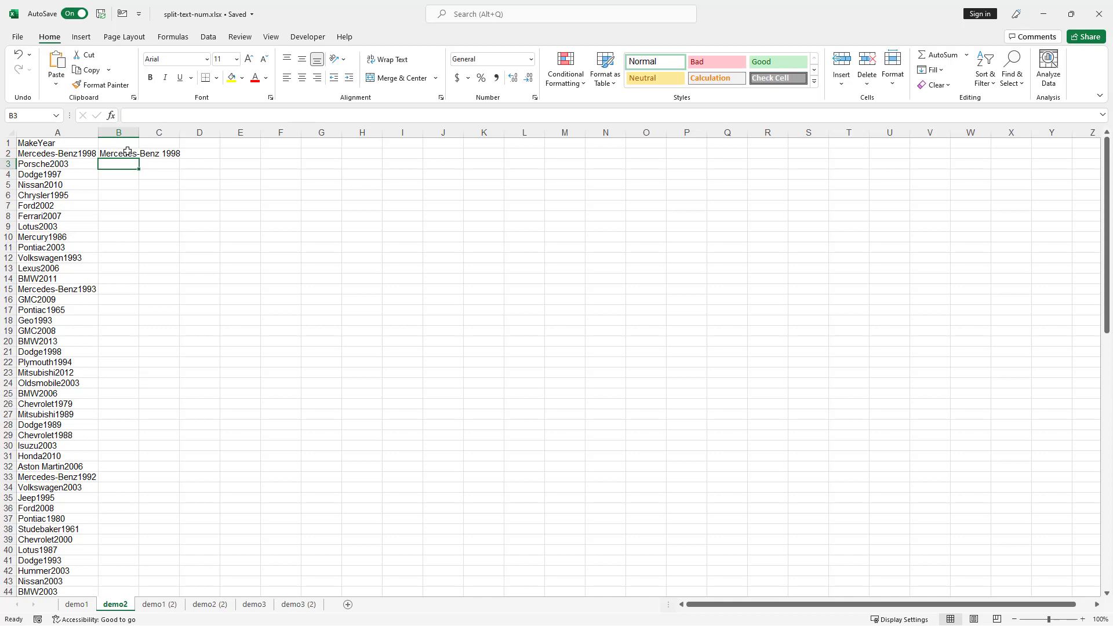
key(ctrl+e)
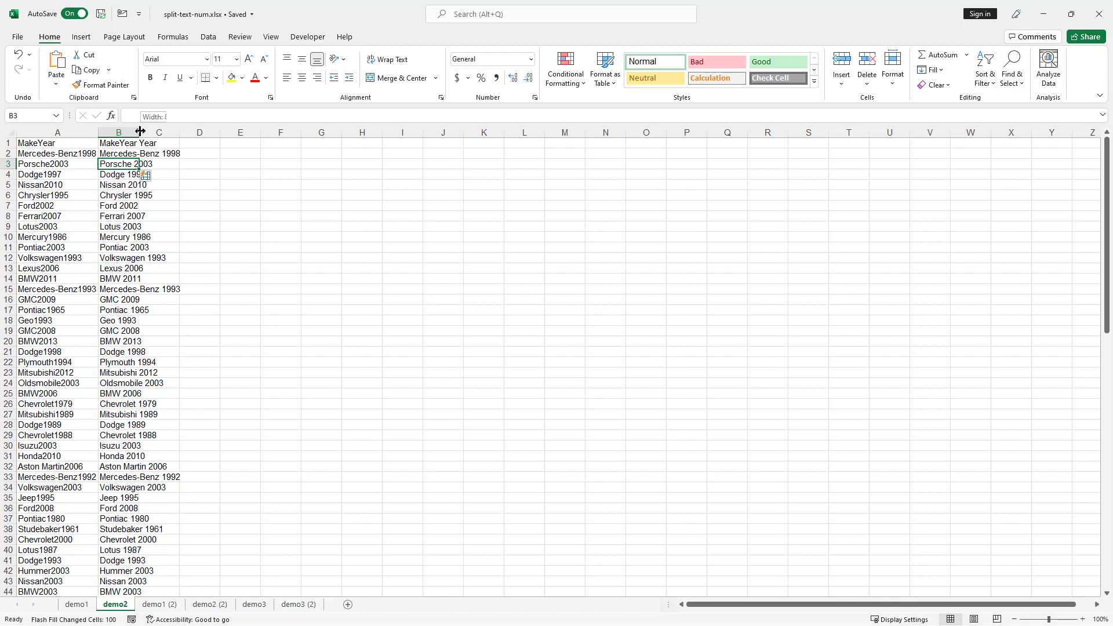
- Autofit column B, check the make-year values, and point out Flash Fill under Home > Fill
double_click(138, 132)
click(142, 174)
click(142, 184)
click(140, 227)
click(141, 247)
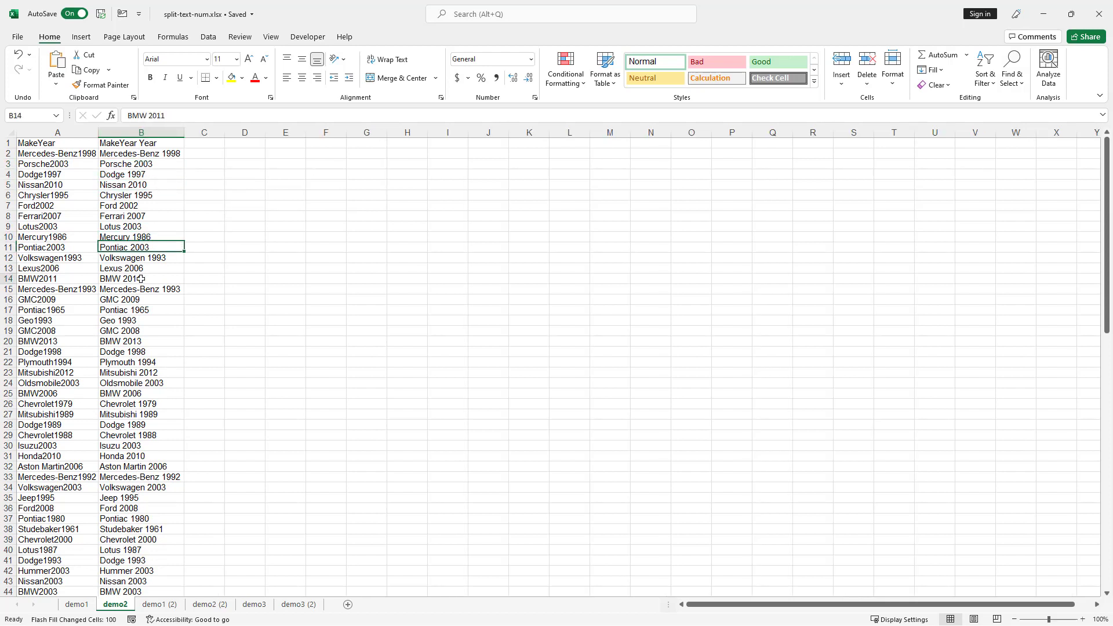
click(140, 279)
click(140, 371)
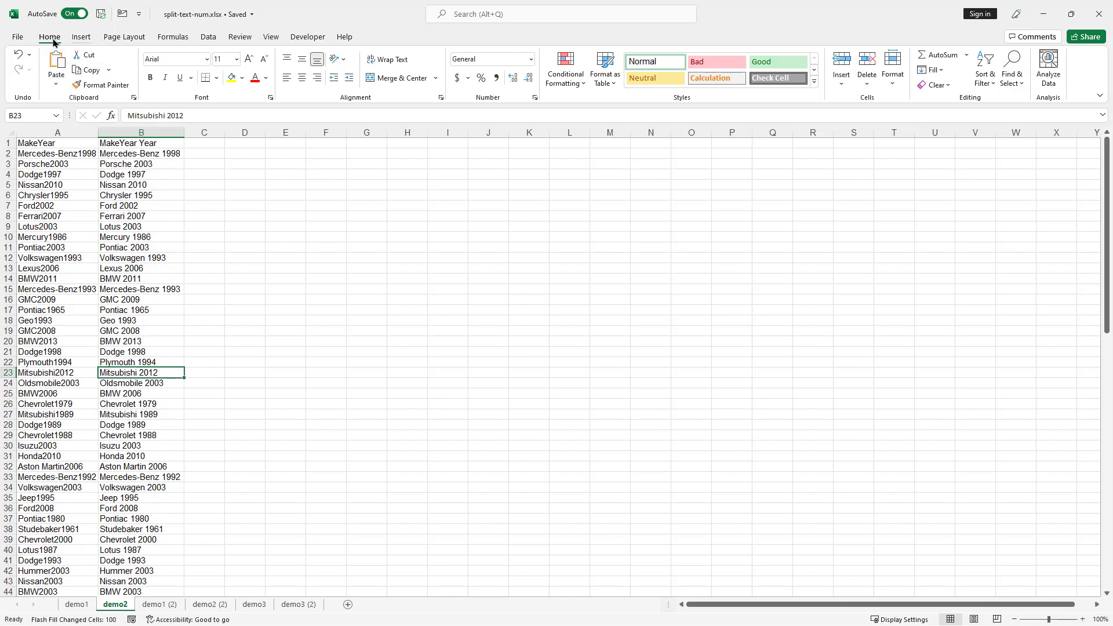
click(932, 69)
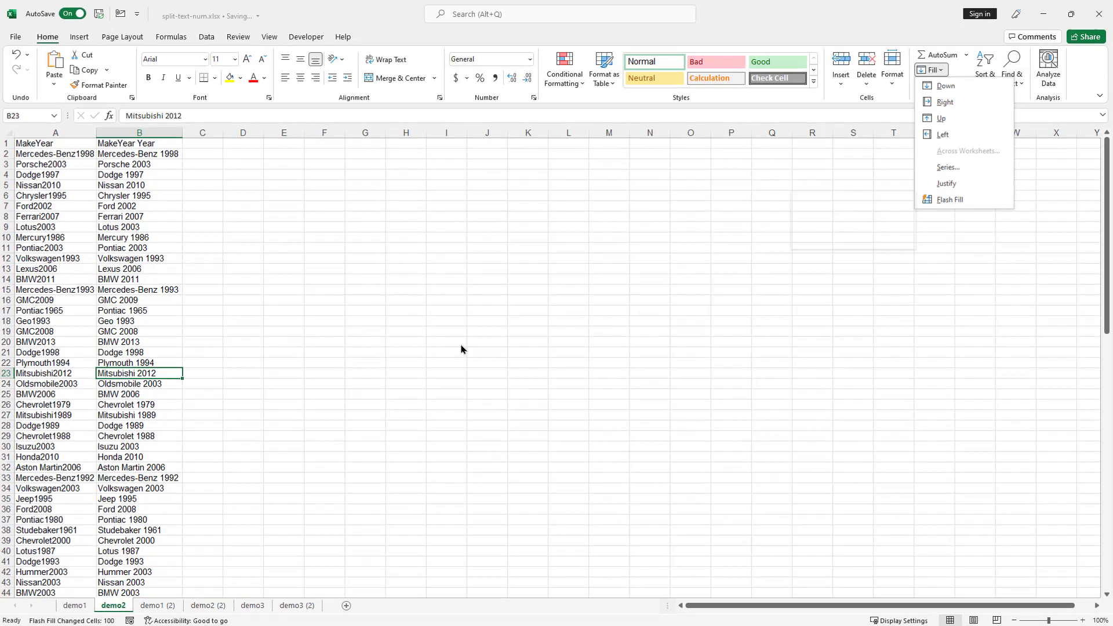
key(Escape)
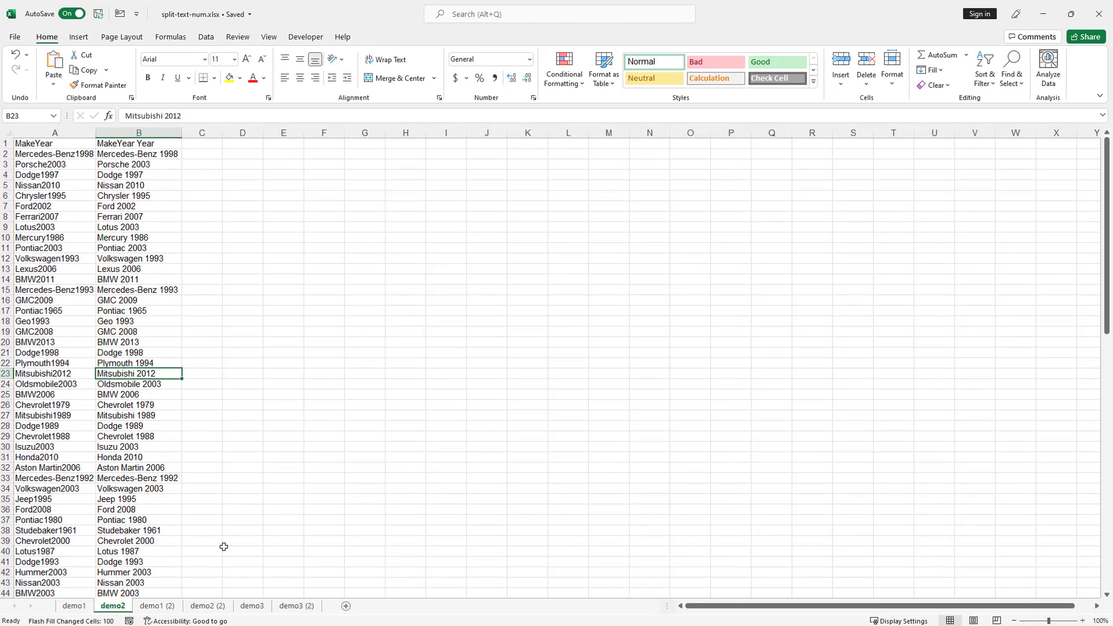
- Compare the run-together addresses on the demo1 (2) and demo1 sheets
click(172, 610)
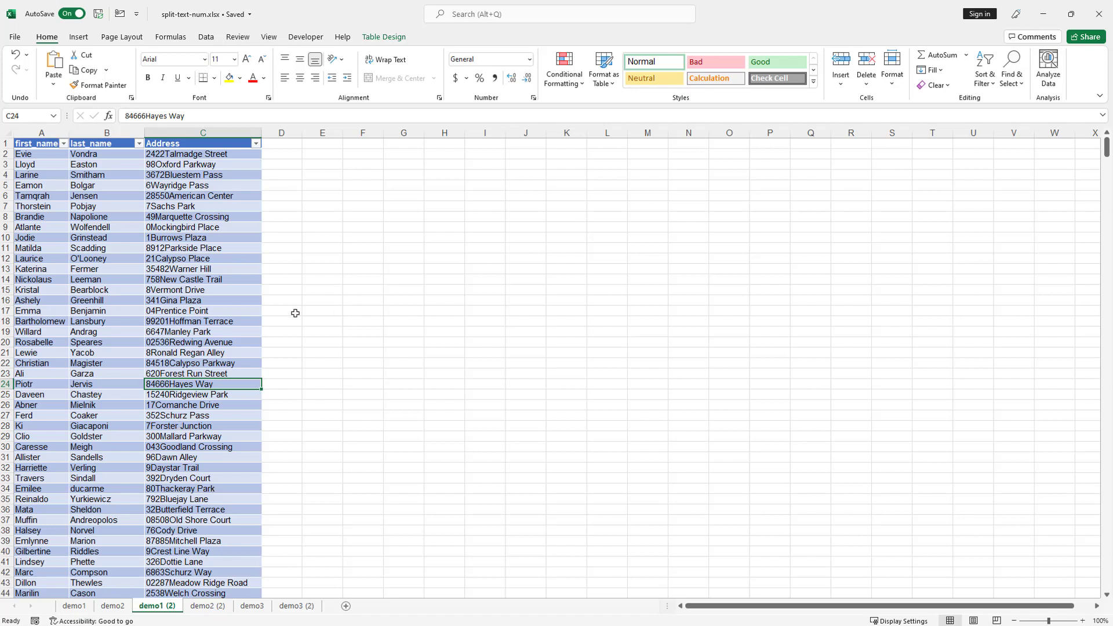
click(190, 311)
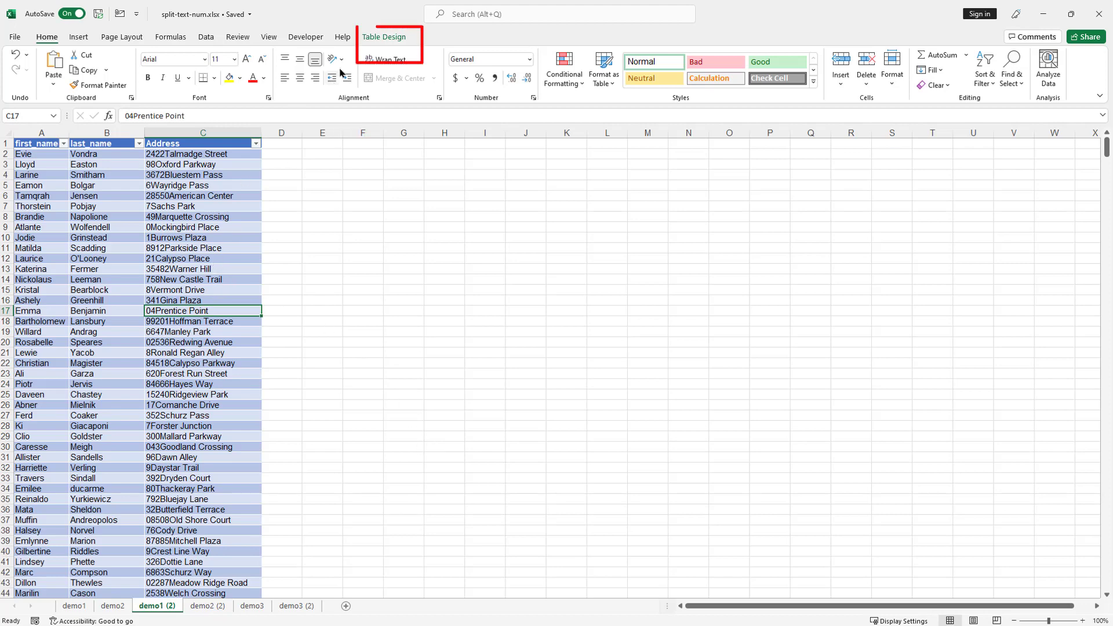
click(74, 606)
click(195, 263)
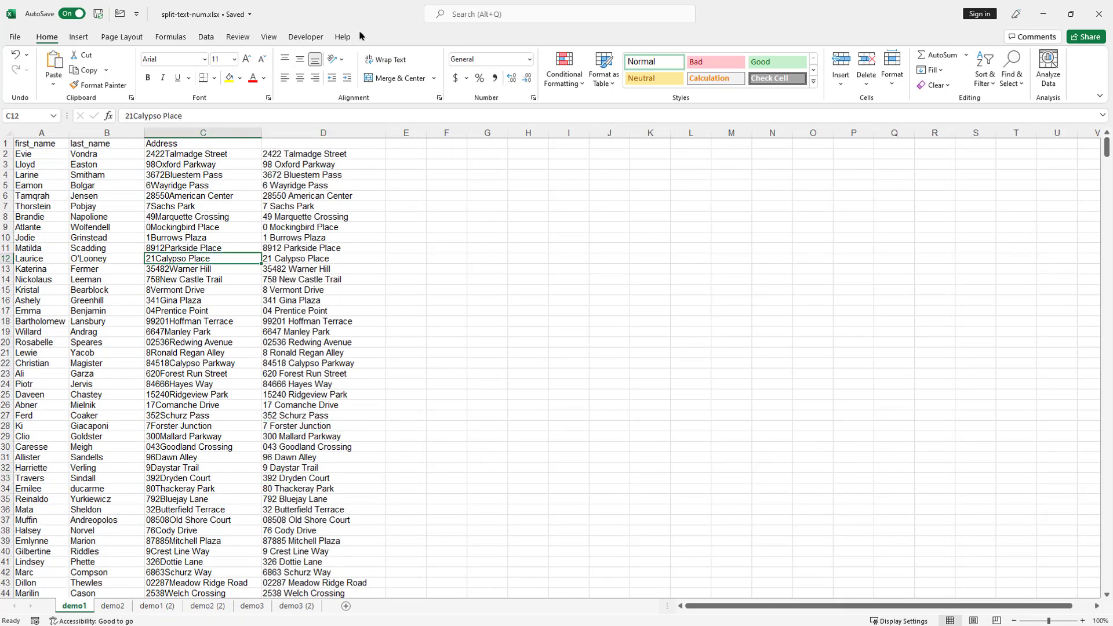
click(152, 606)
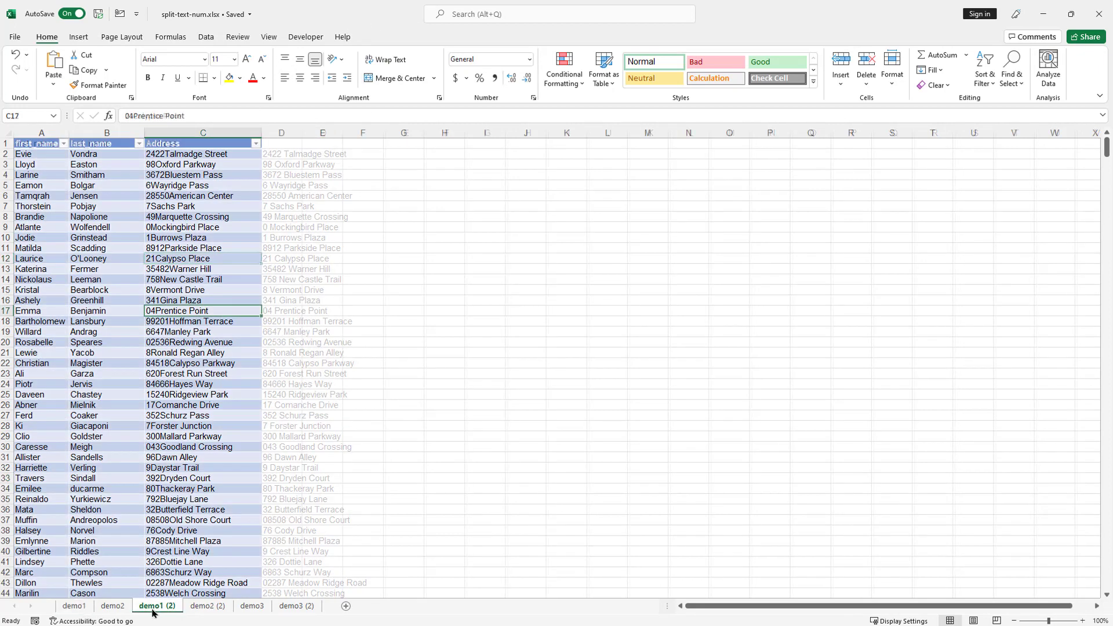
click(74, 606)
- Start a table with headers from the demo1 data, cancel it, and return to demo1 (2)
click(134, 334)
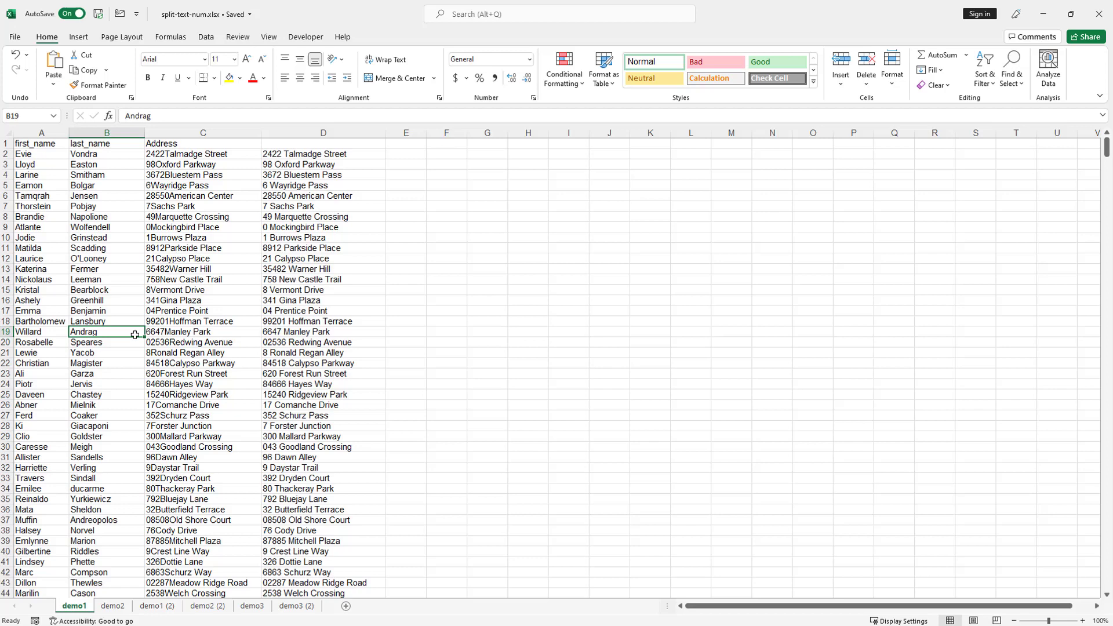
key(ctrl+t)
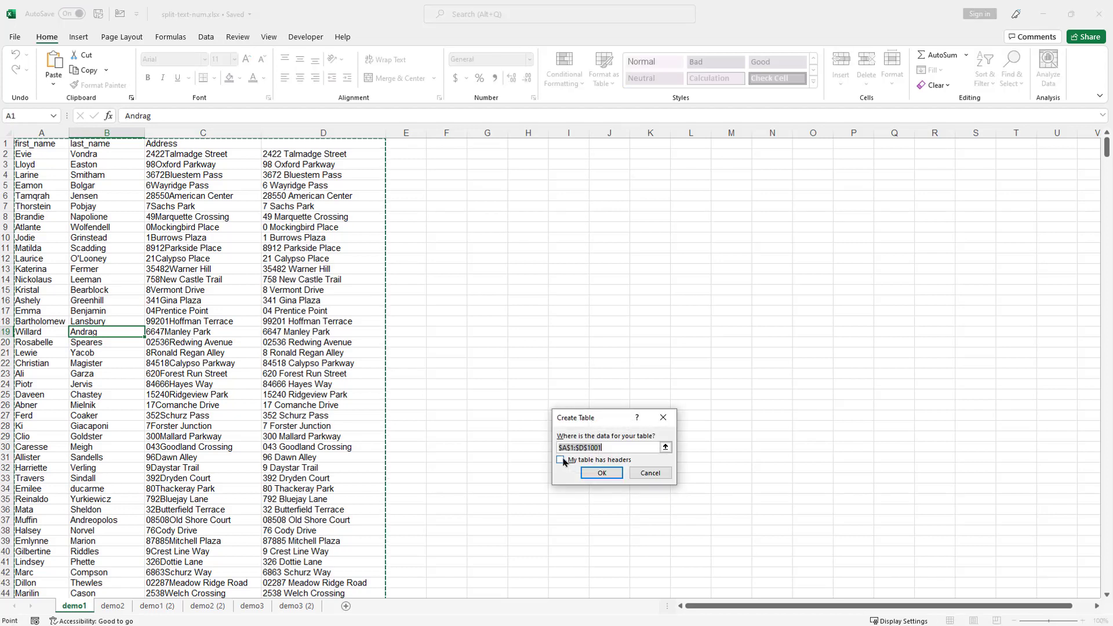
click(561, 461)
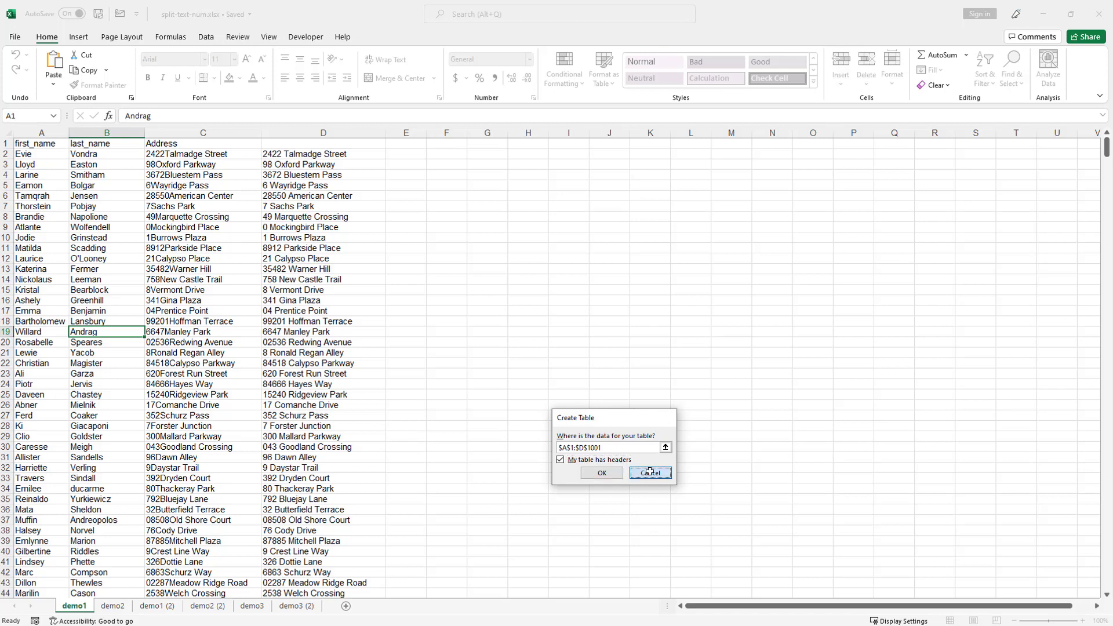
click(651, 473)
click(165, 607)
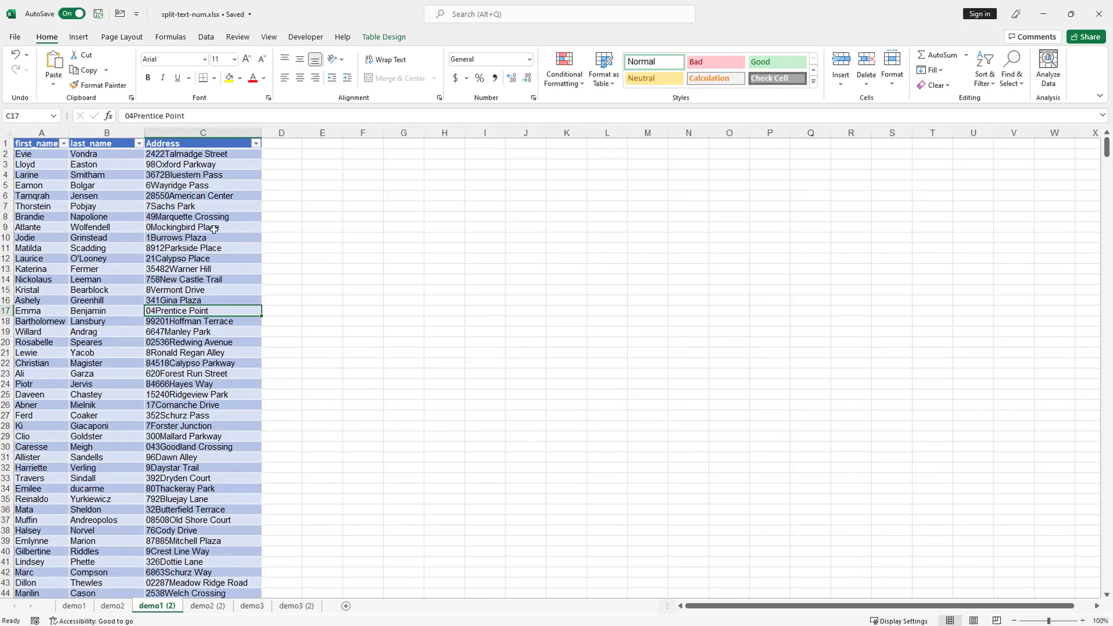
- Load the table into Power Query and split Address by digit to non-digit into Address.1 and Address.2
click(206, 37)
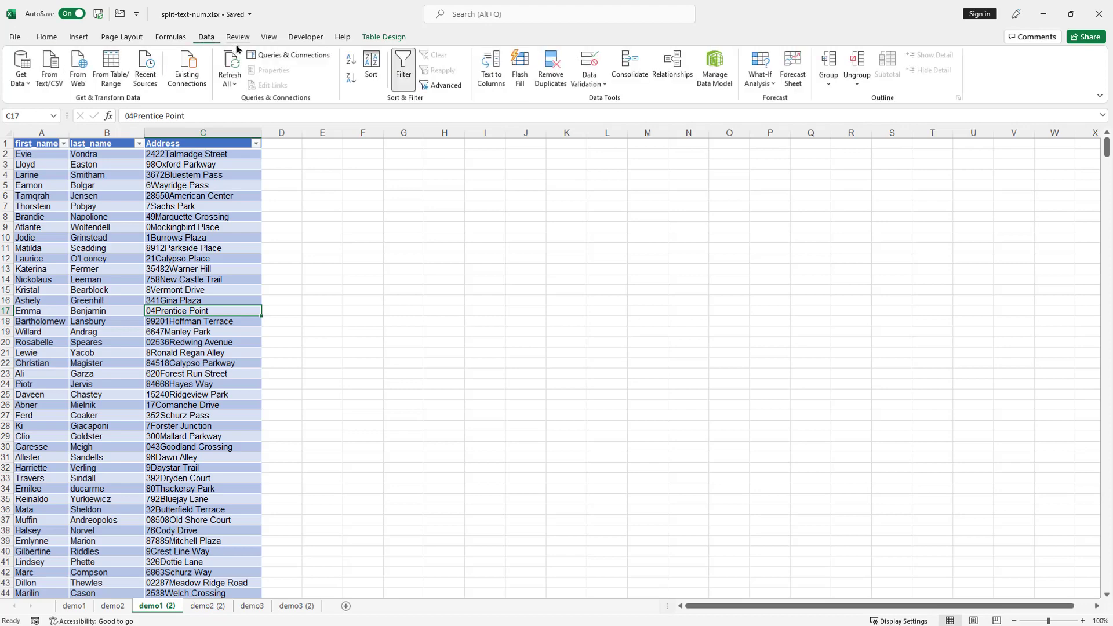
click(112, 66)
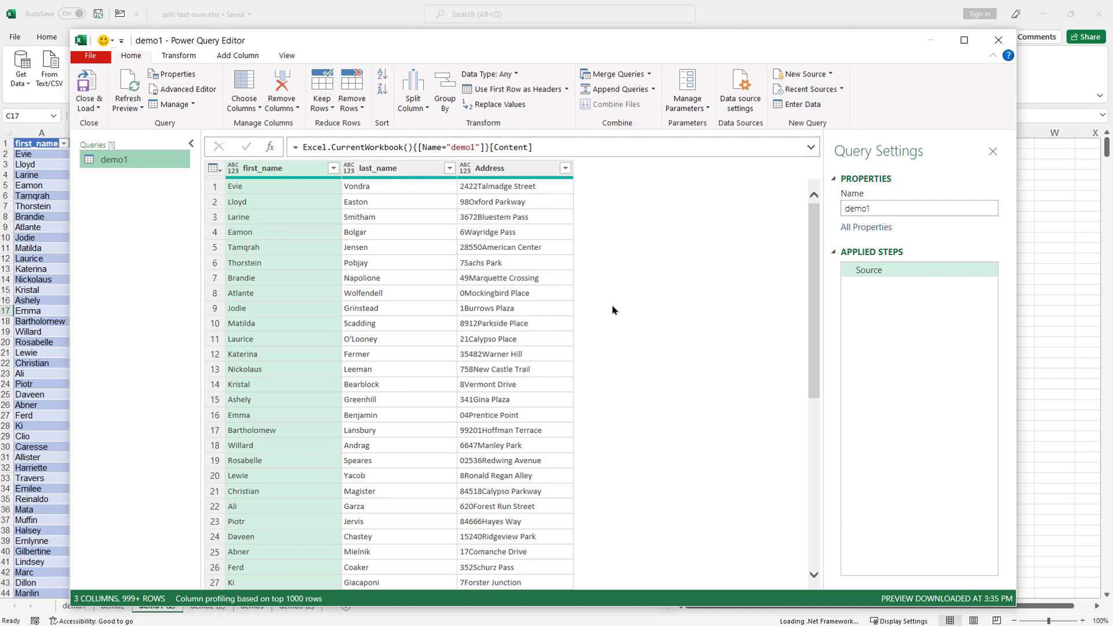
click(510, 171)
right_click(510, 173)
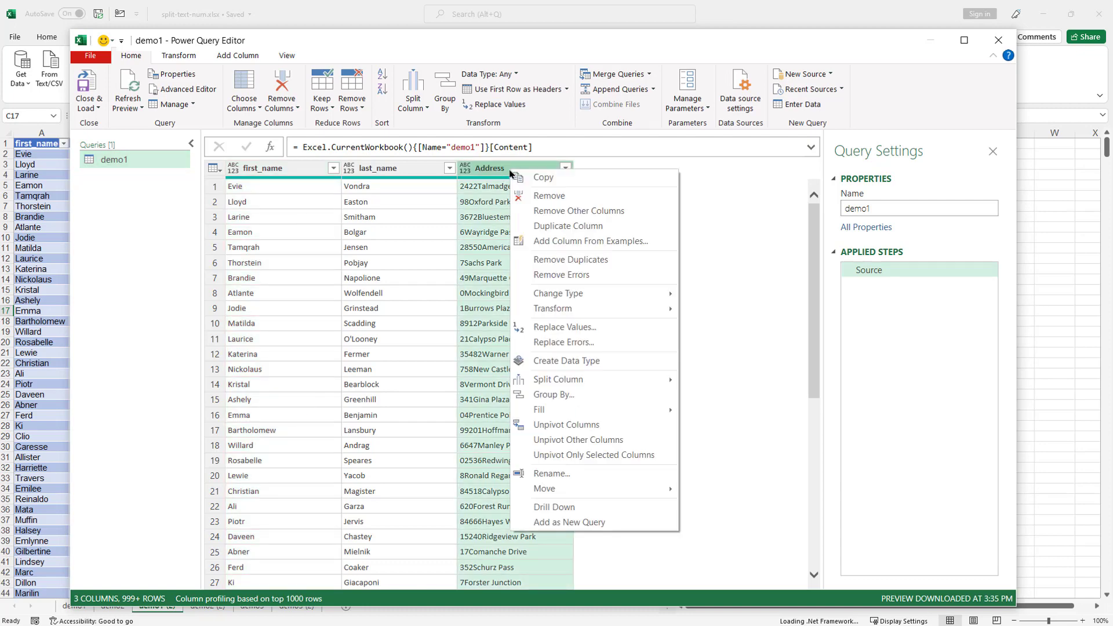
mouse_move(599, 389)
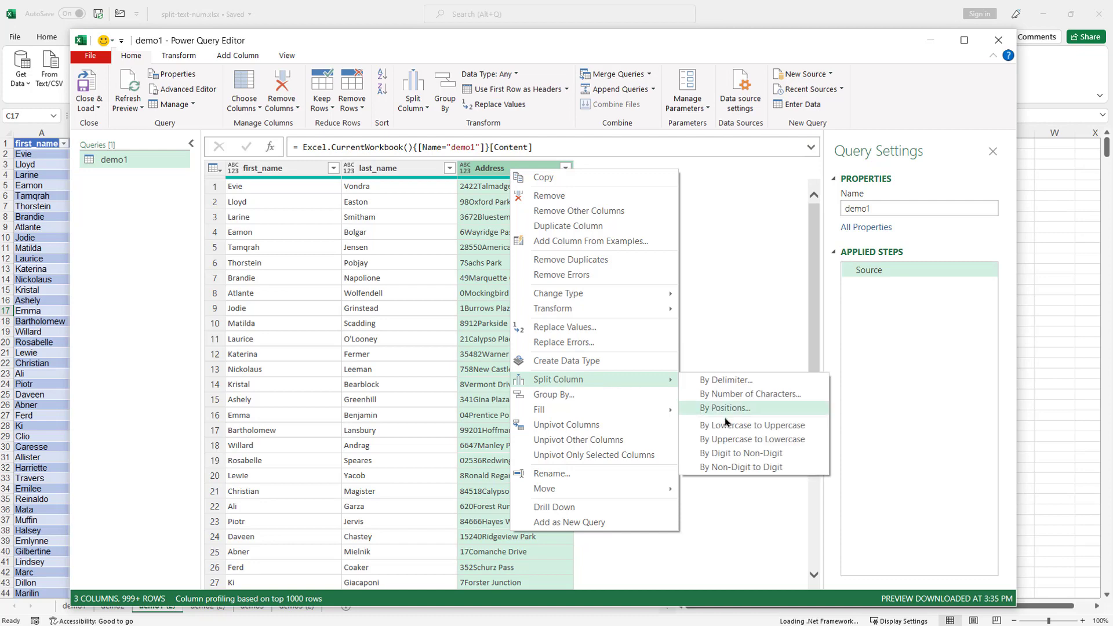
click(747, 459)
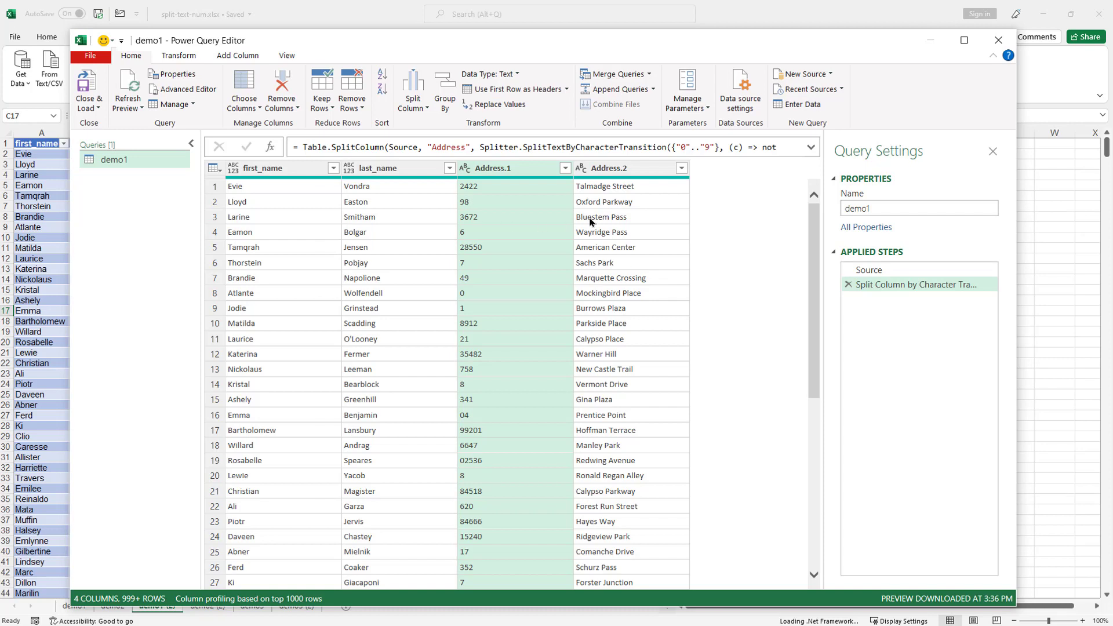
shift+click(616, 168)
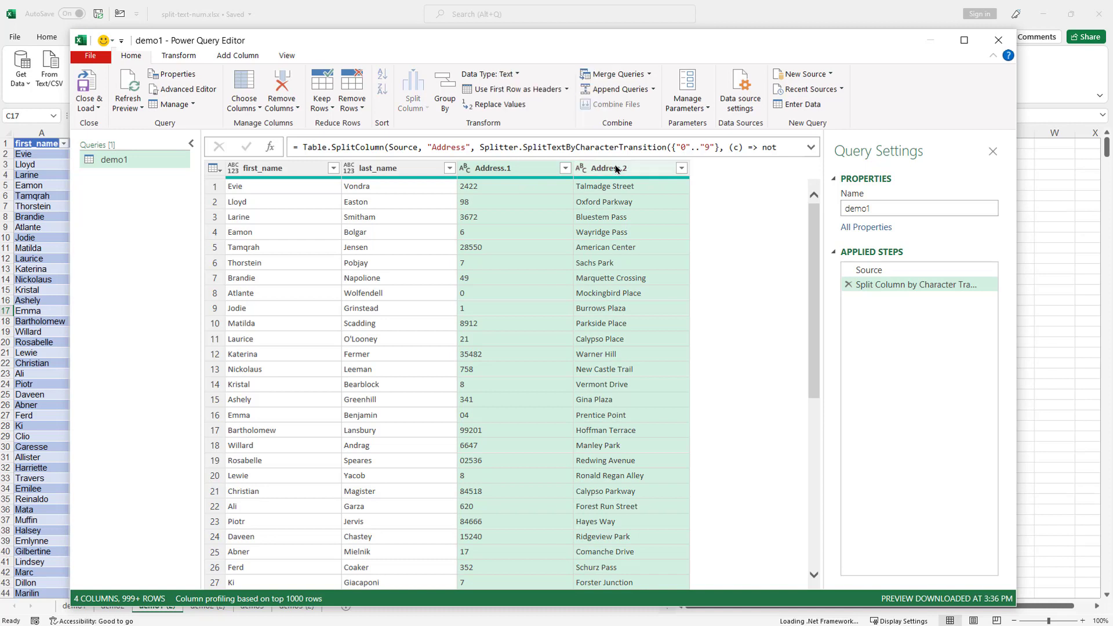
- Merge Address.1 and Address.2 with no separator into a new column named Merged
right_click(616, 168)
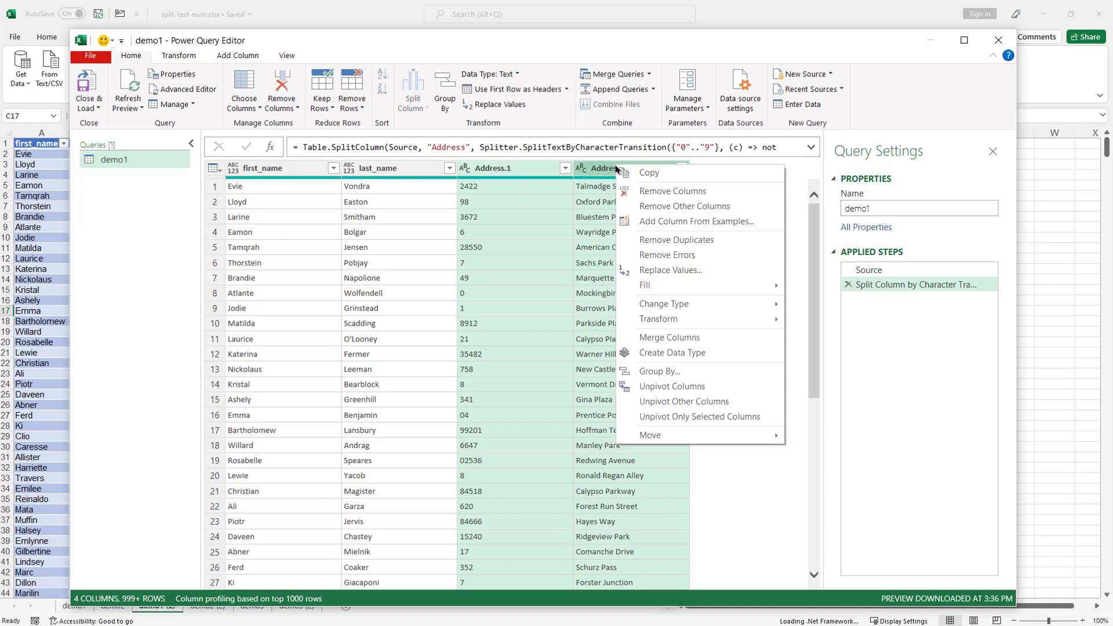
click(699, 339)
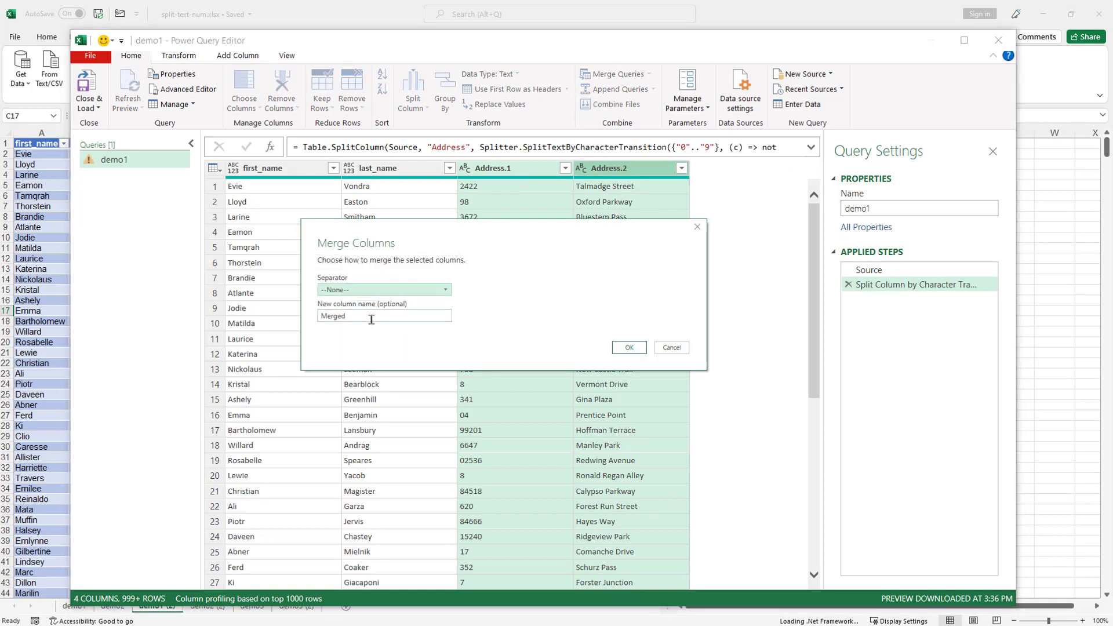
click(380, 293)
key(Escape)
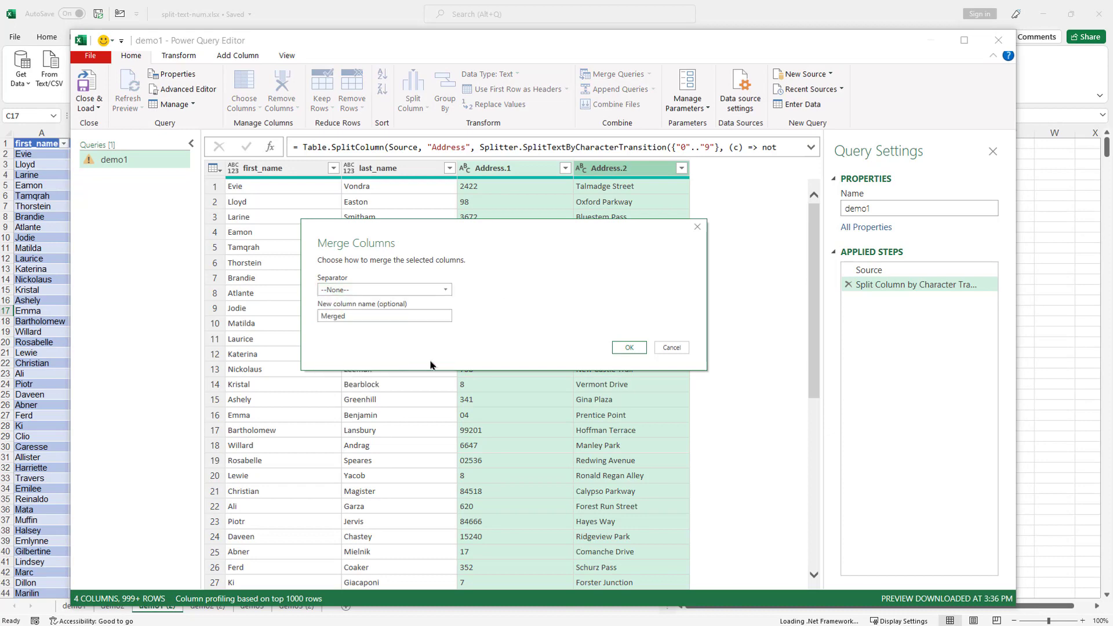
click(629, 348)
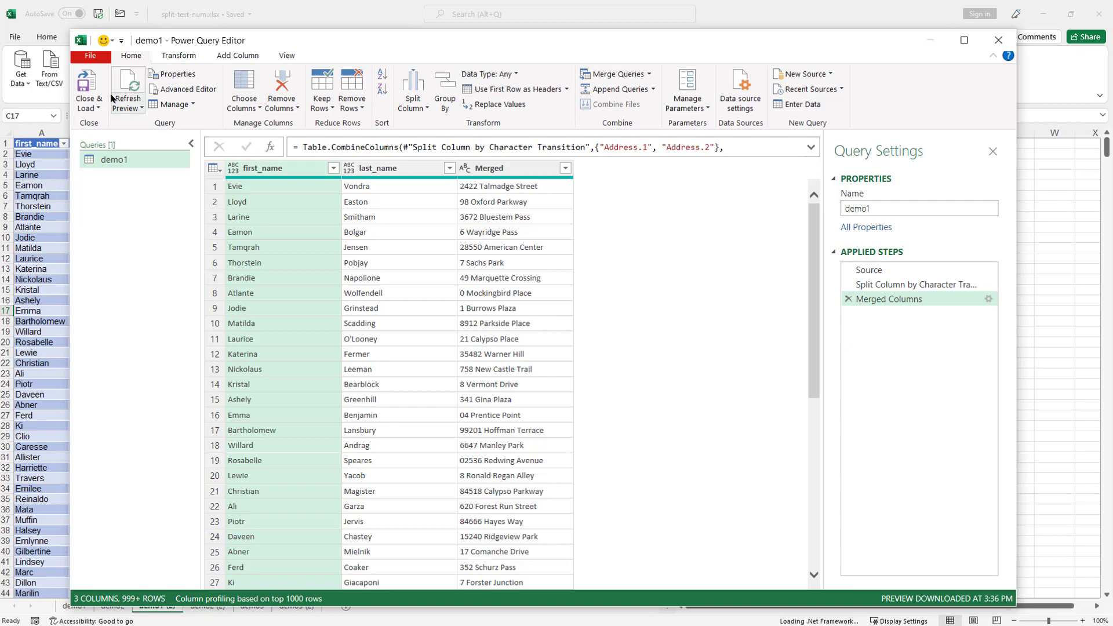
- Load the query to a new sheet, then select a cell in the demo2 (2) MakeYear table
click(94, 78)
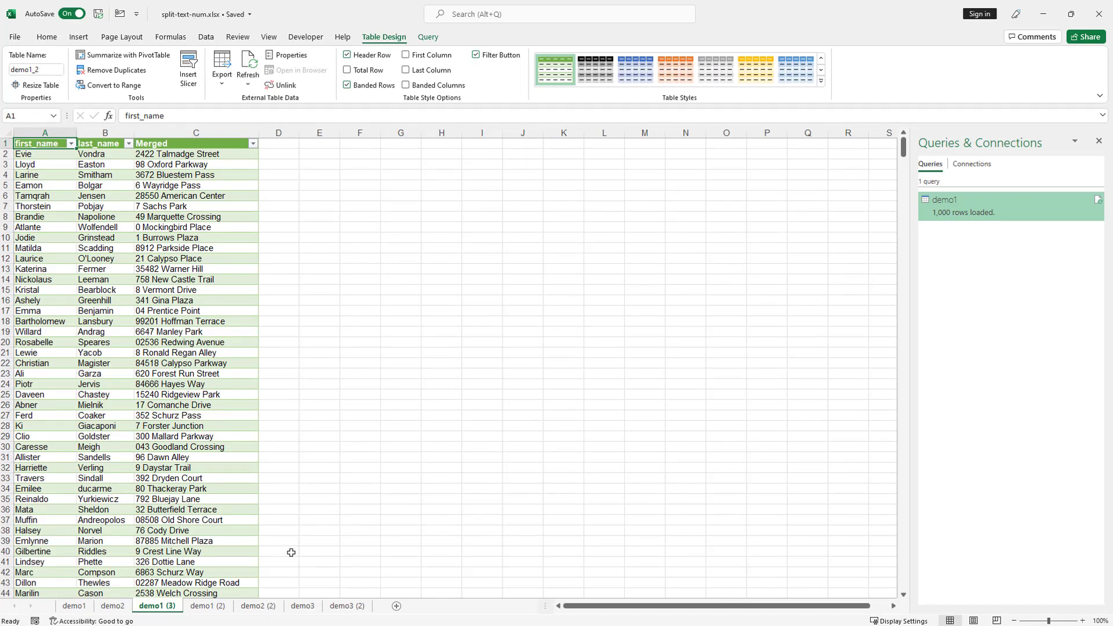
click(259, 606)
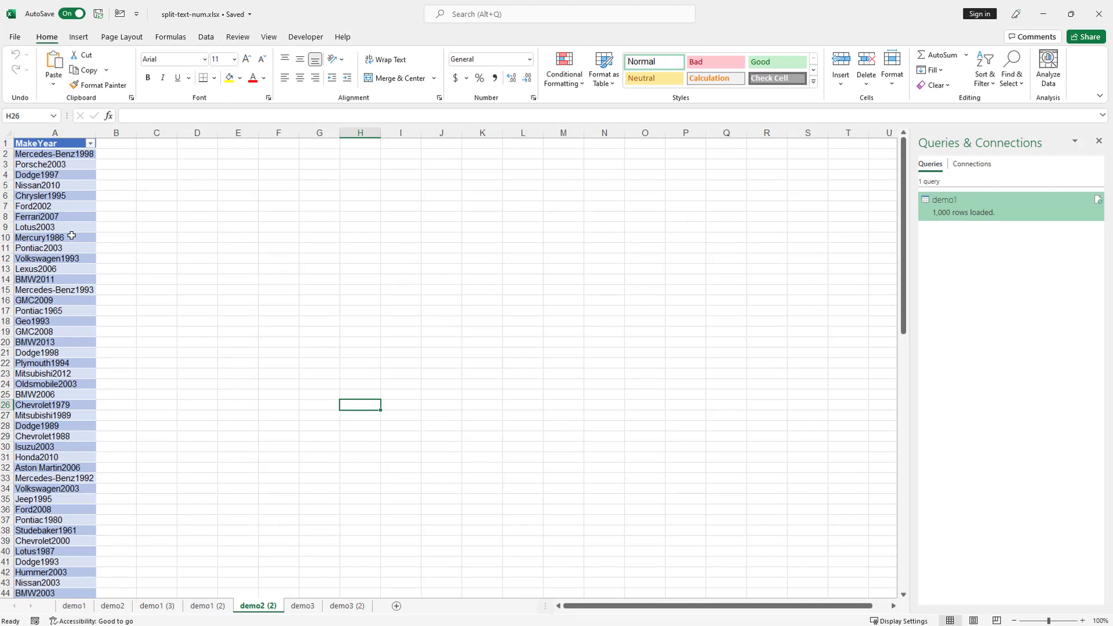
click(72, 236)
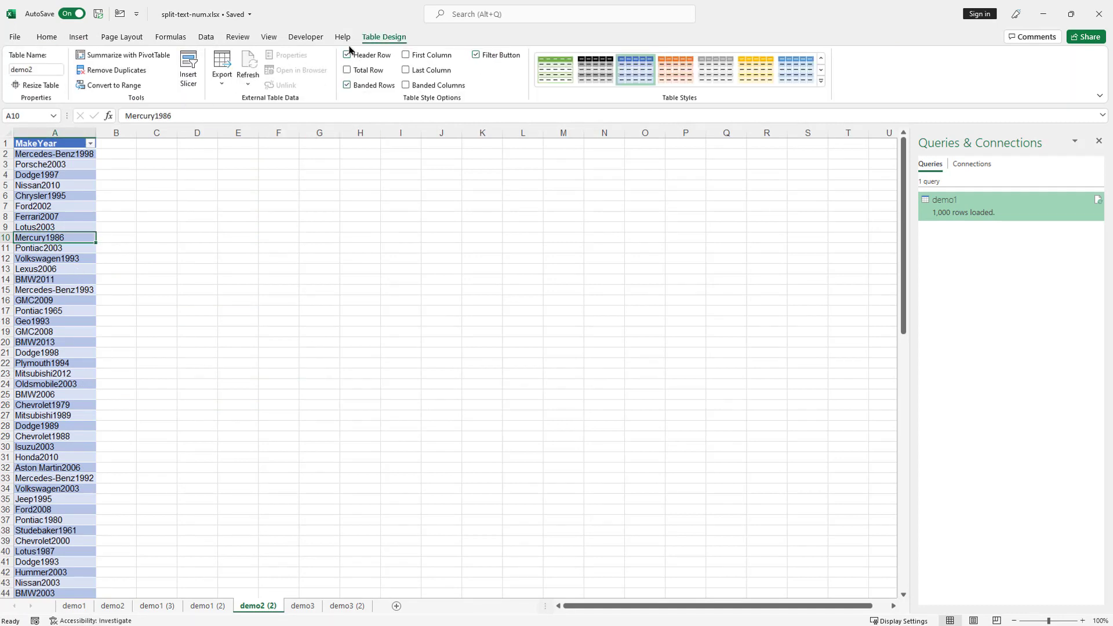
click(203, 37)
- Open the MakeYear table in Power Query and split MakeYear by non-digit to digit
click(112, 66)
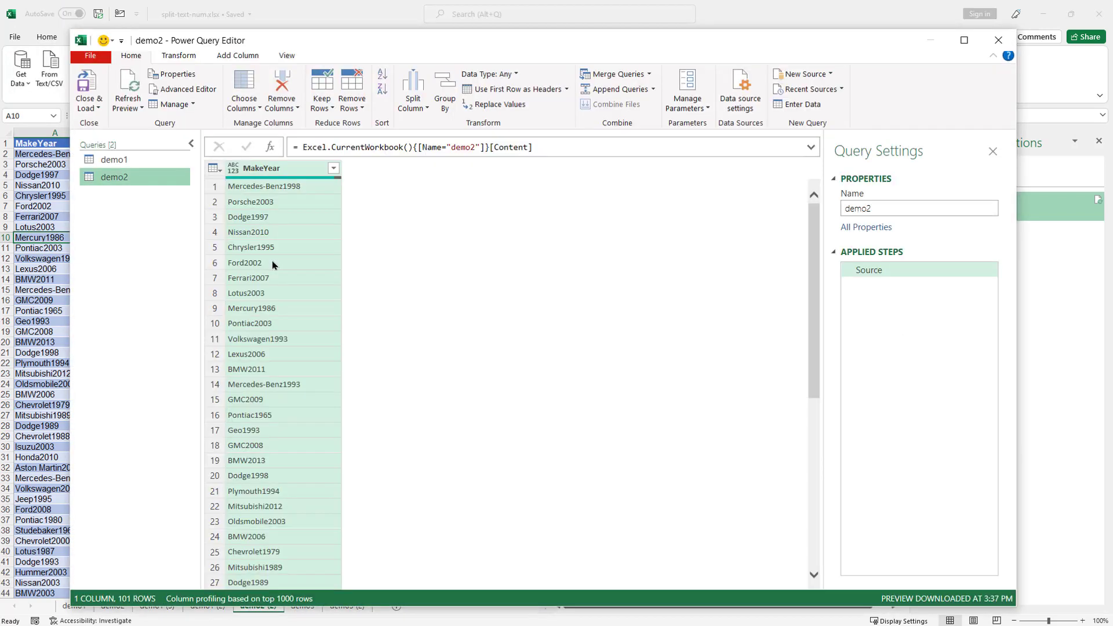
click(262, 168)
right_click(284, 168)
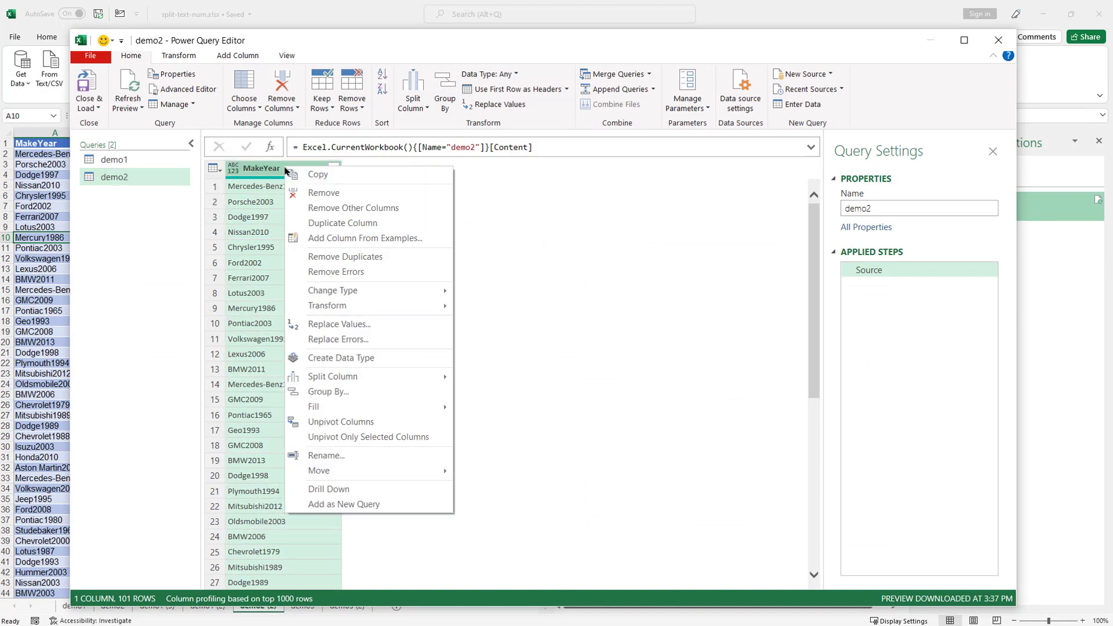
mouse_move(393, 378)
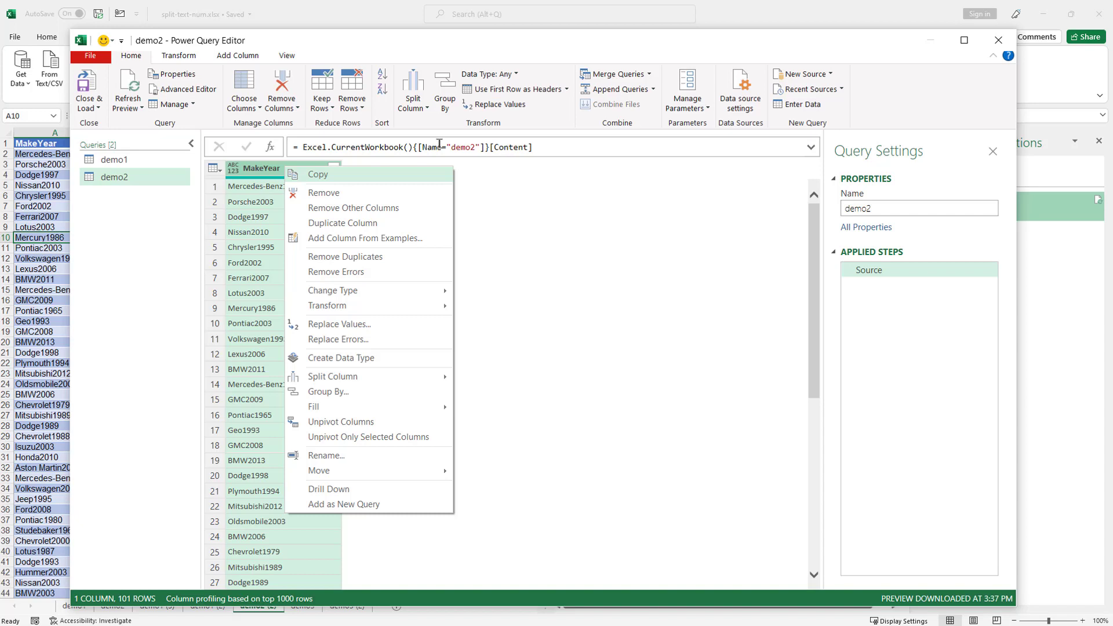
click(427, 109)
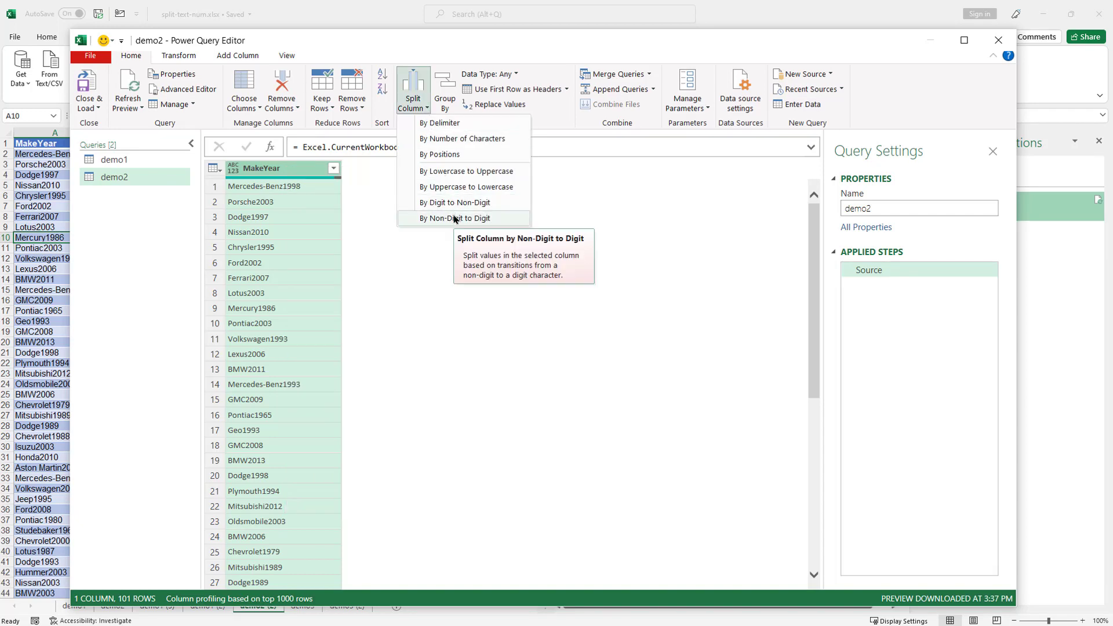
click(455, 218)
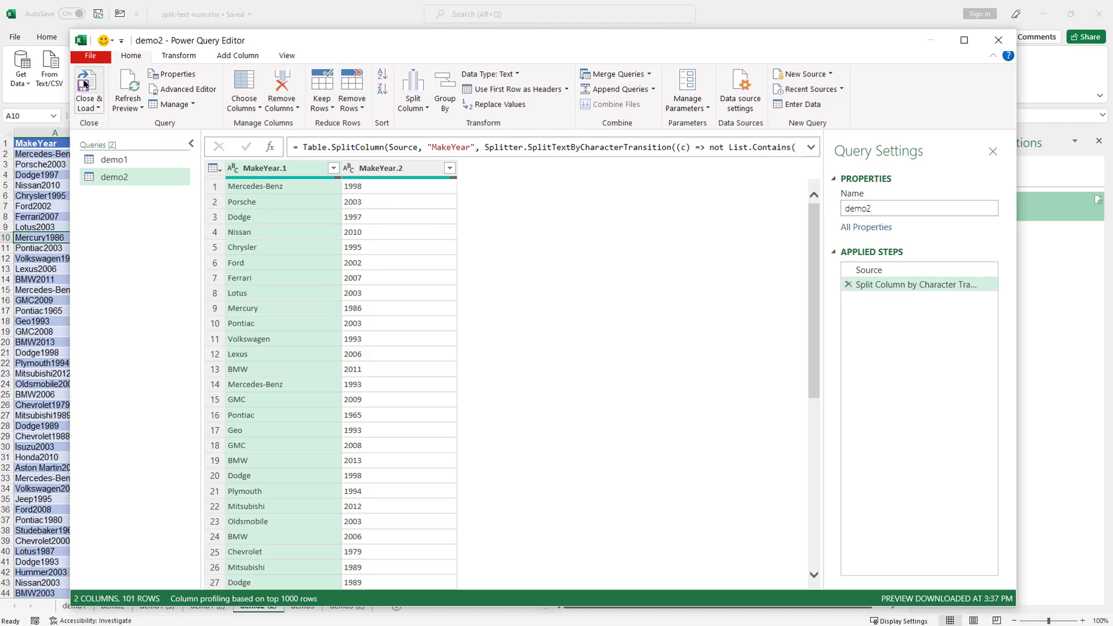
- Load the split make-year table to a new sheet, then view demo3's A2 and the demo3 (2) sheet
click(84, 84)
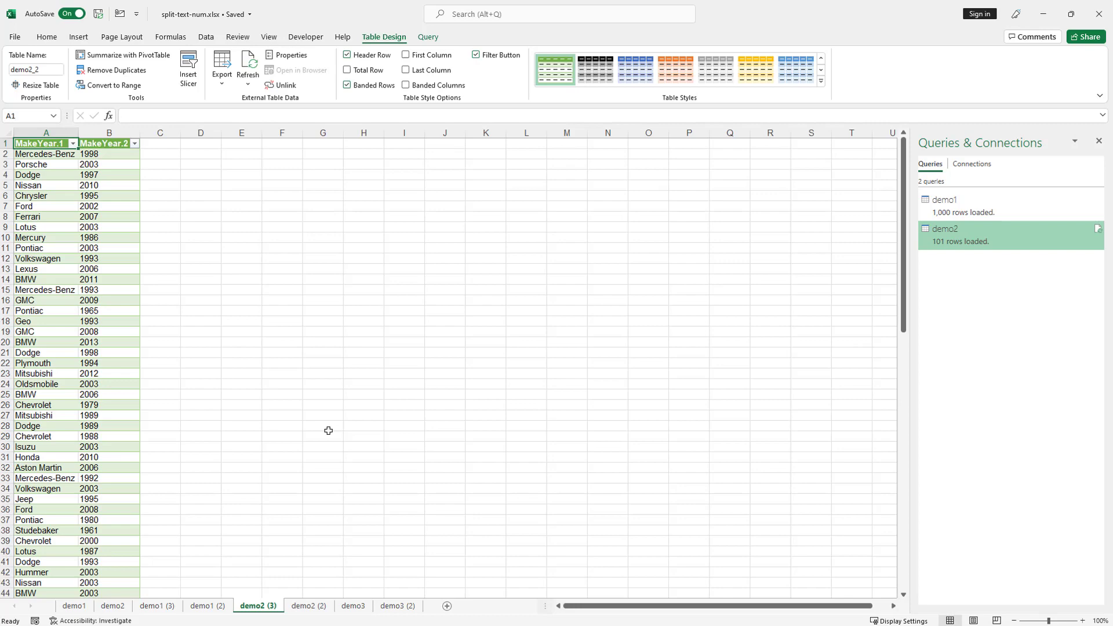
click(355, 607)
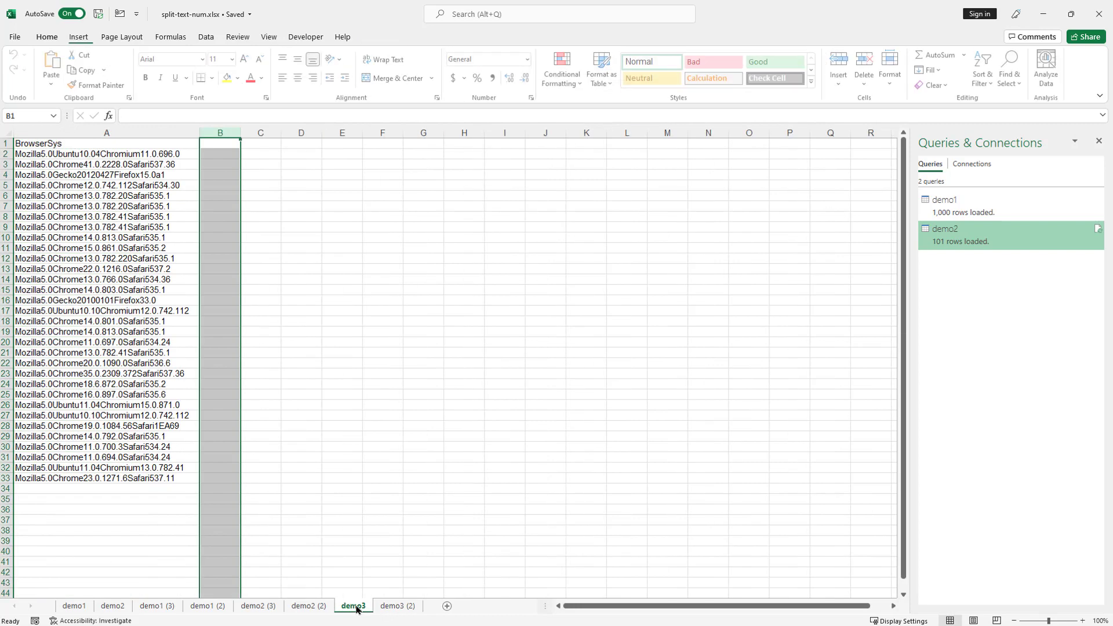
click(49, 153)
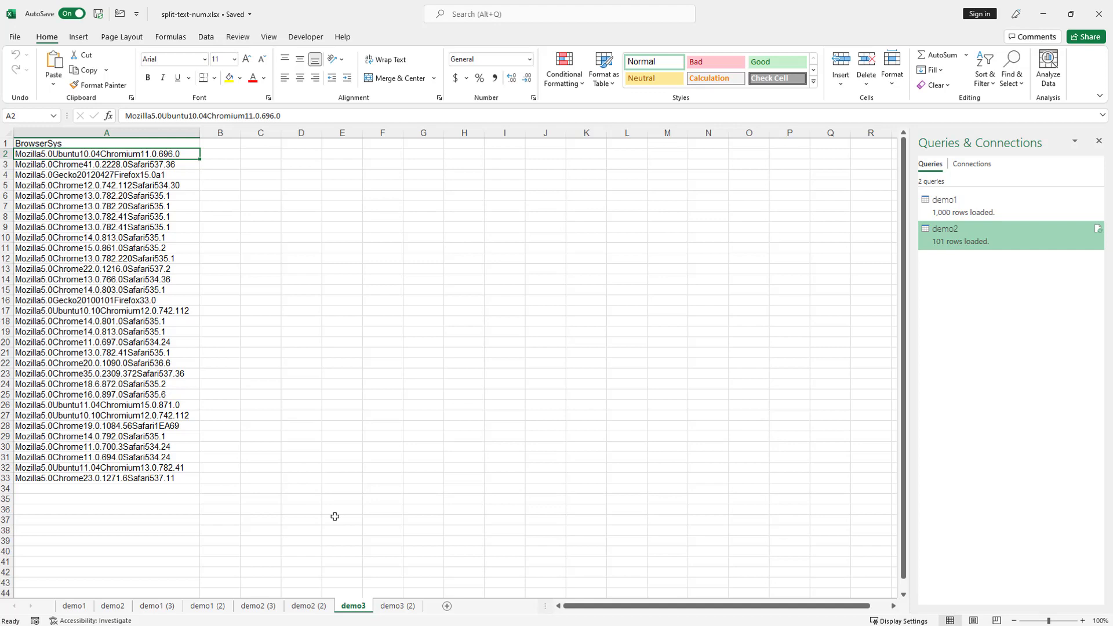
click(398, 607)
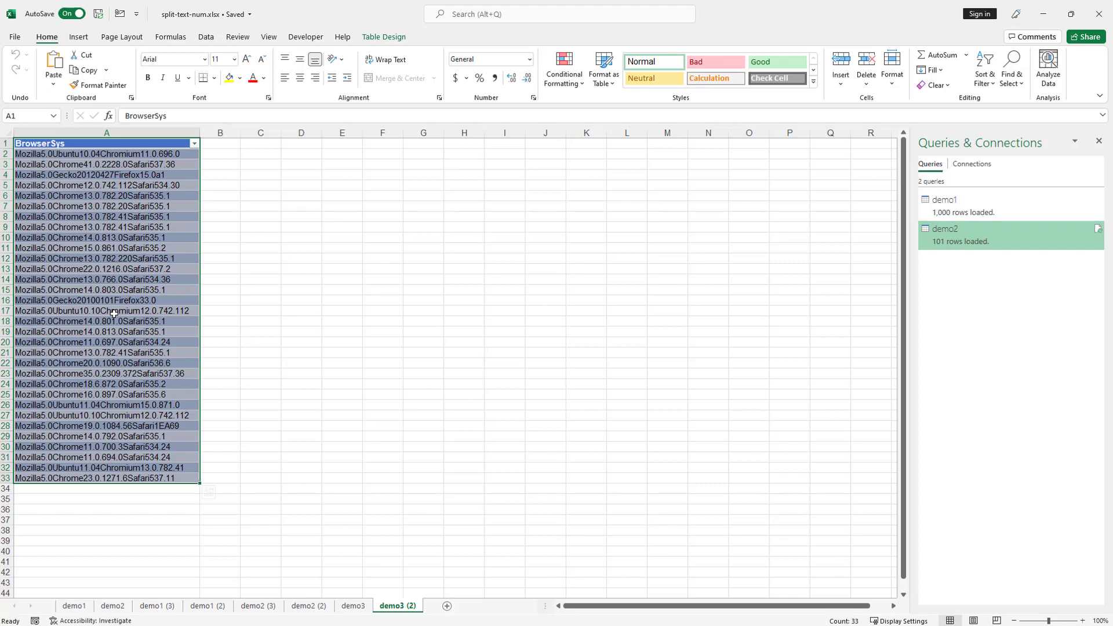
- Open the BrowserSys table in Power Query, then try and discard a digit-to-non-digit split
click(206, 37)
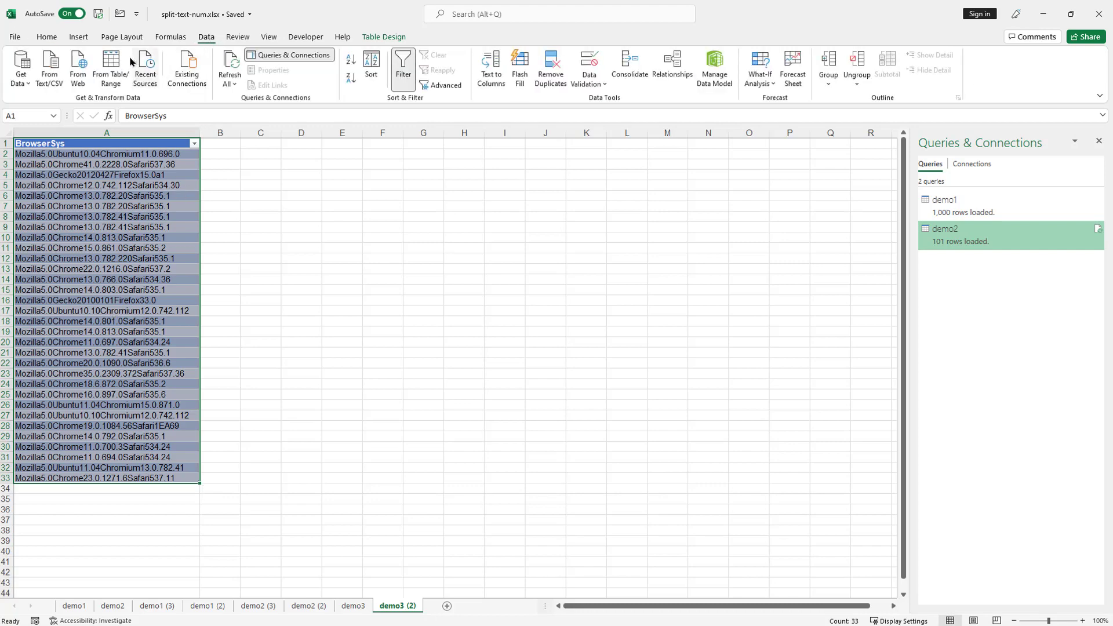
click(111, 70)
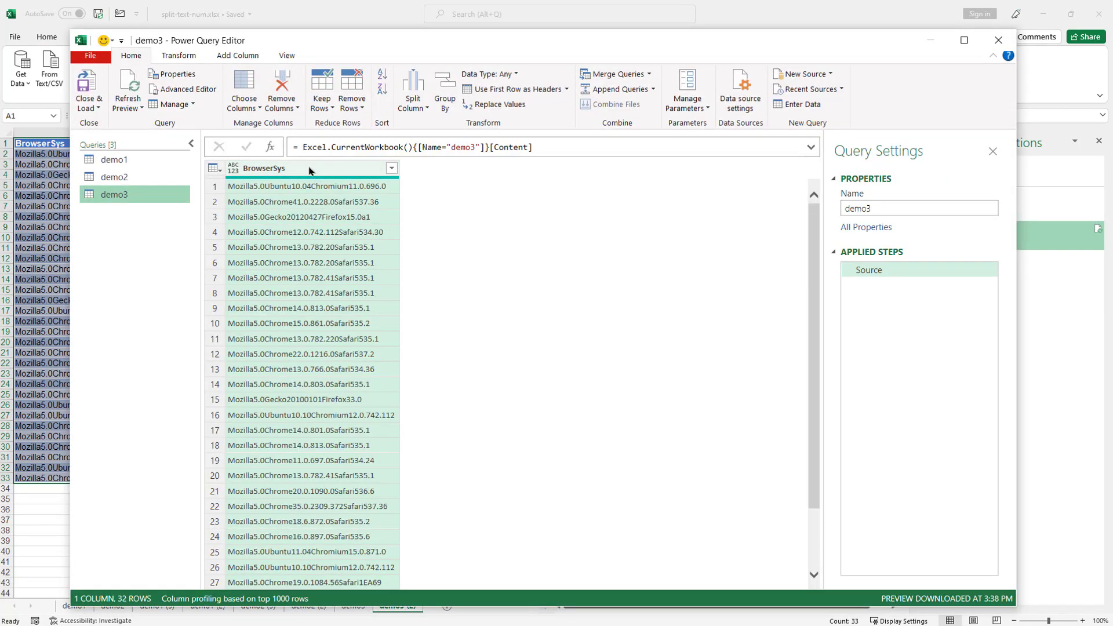
right_click(309, 171)
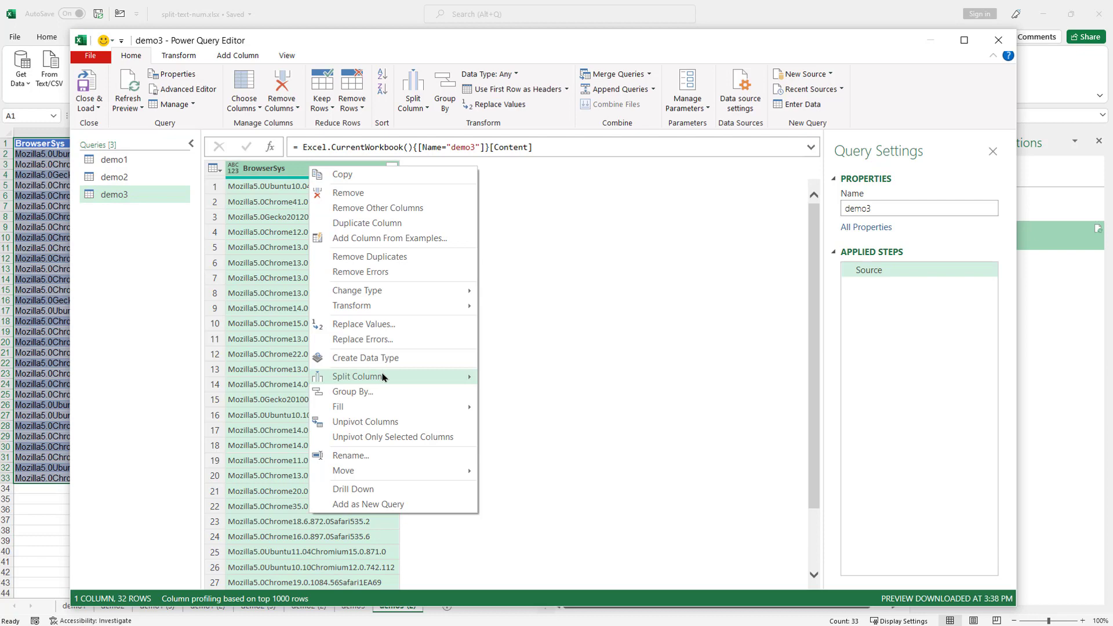
mouse_move(384, 376)
click(547, 453)
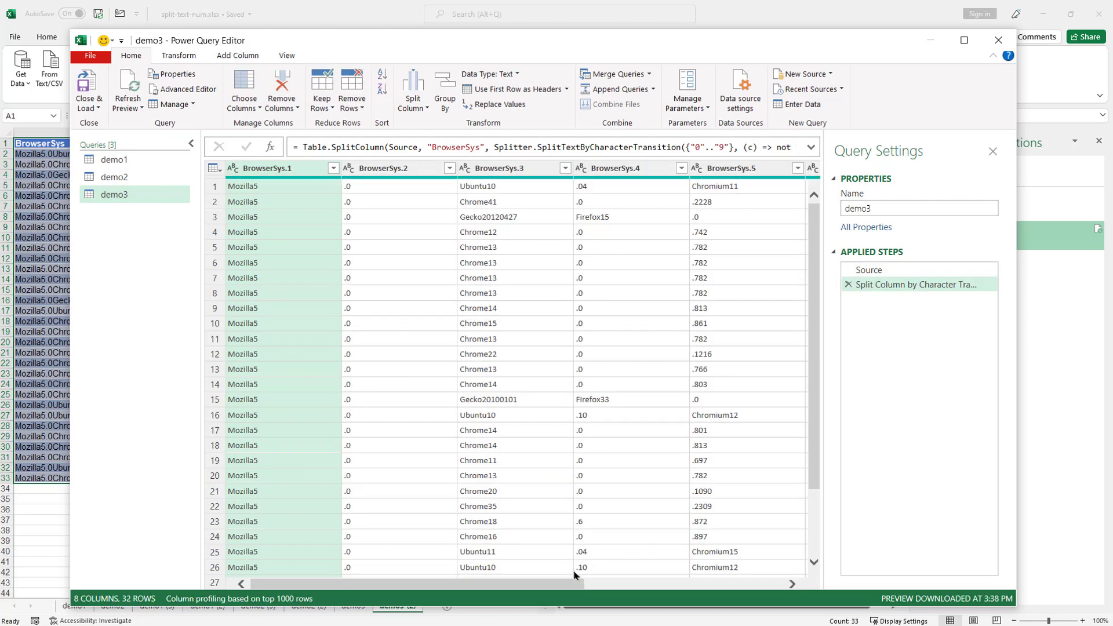
drag(572, 584, 791, 351)
click(848, 284)
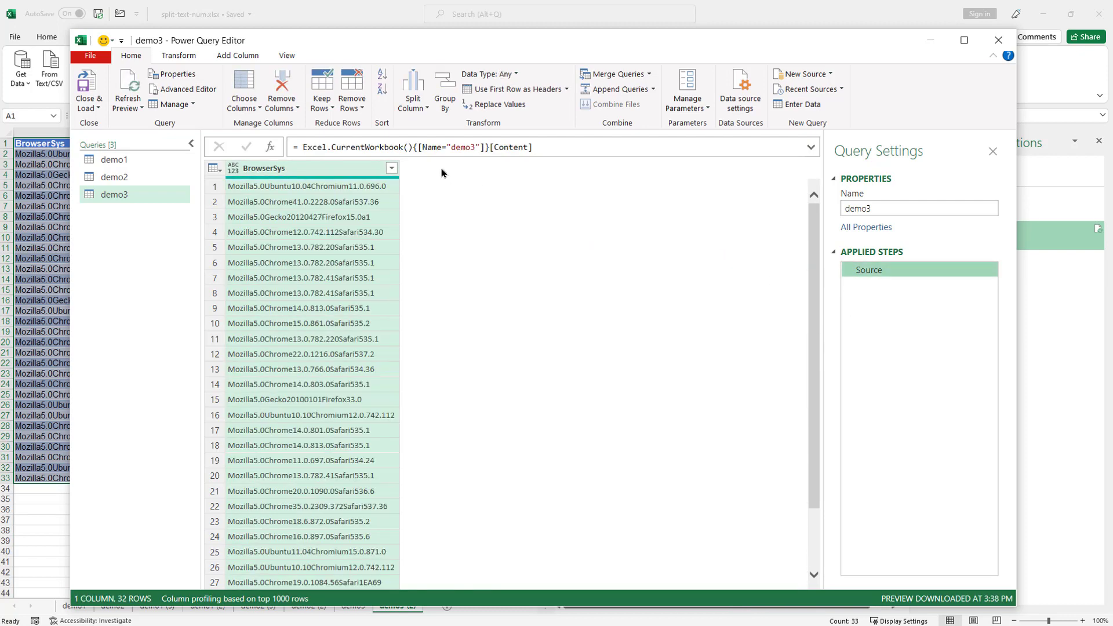
- Try a non-digit-to-digit split on BrowserSys and discard that step too
right_click(330, 174)
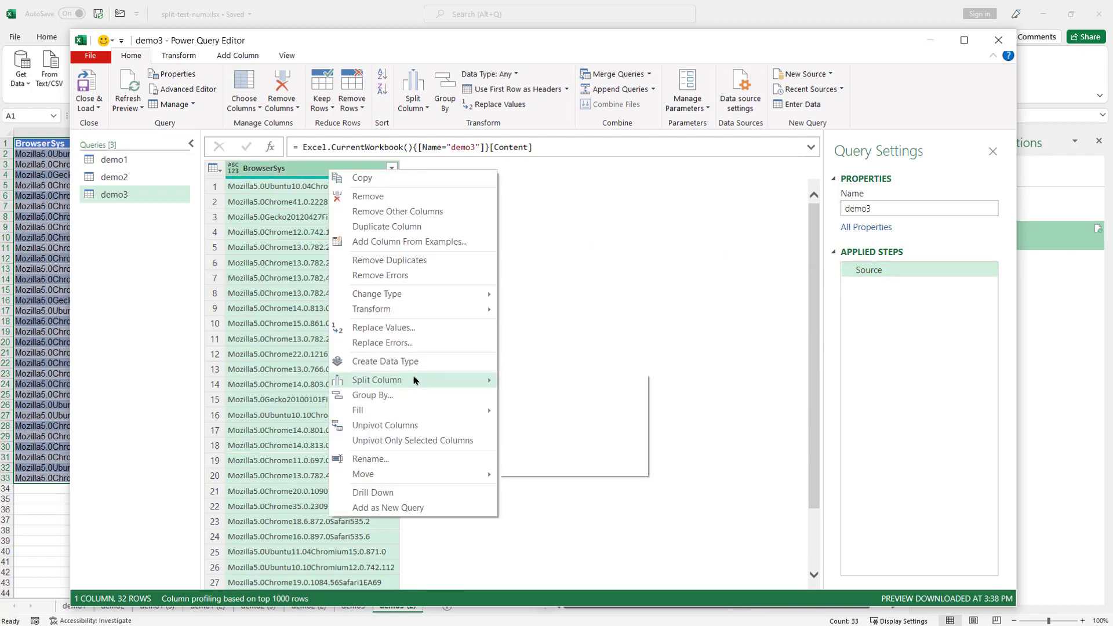
mouse_move(415, 379)
click(562, 468)
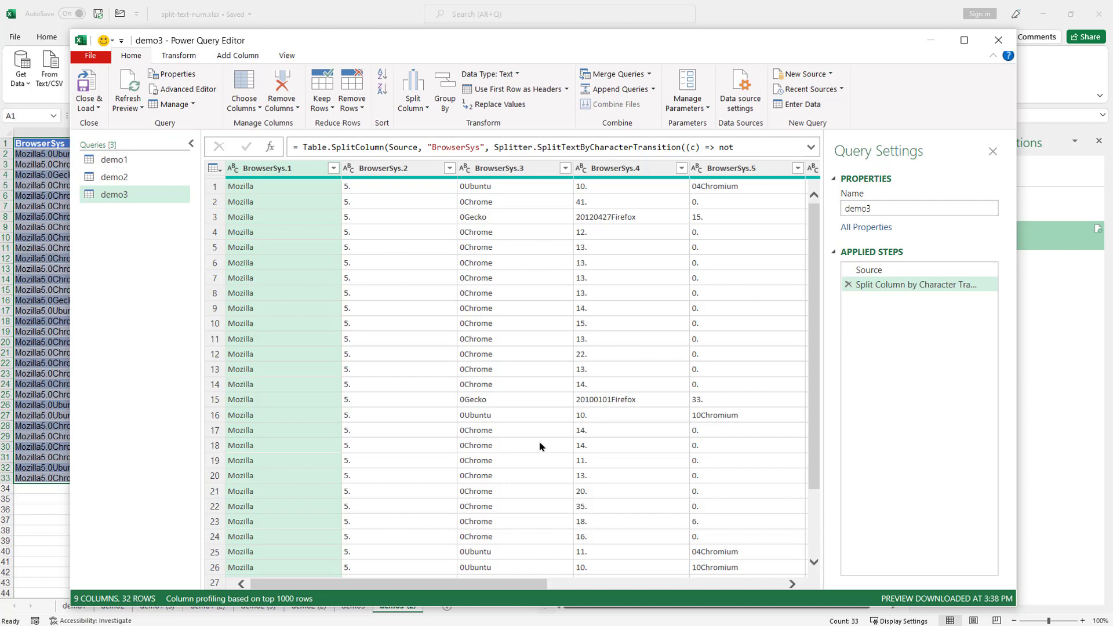
click(849, 284)
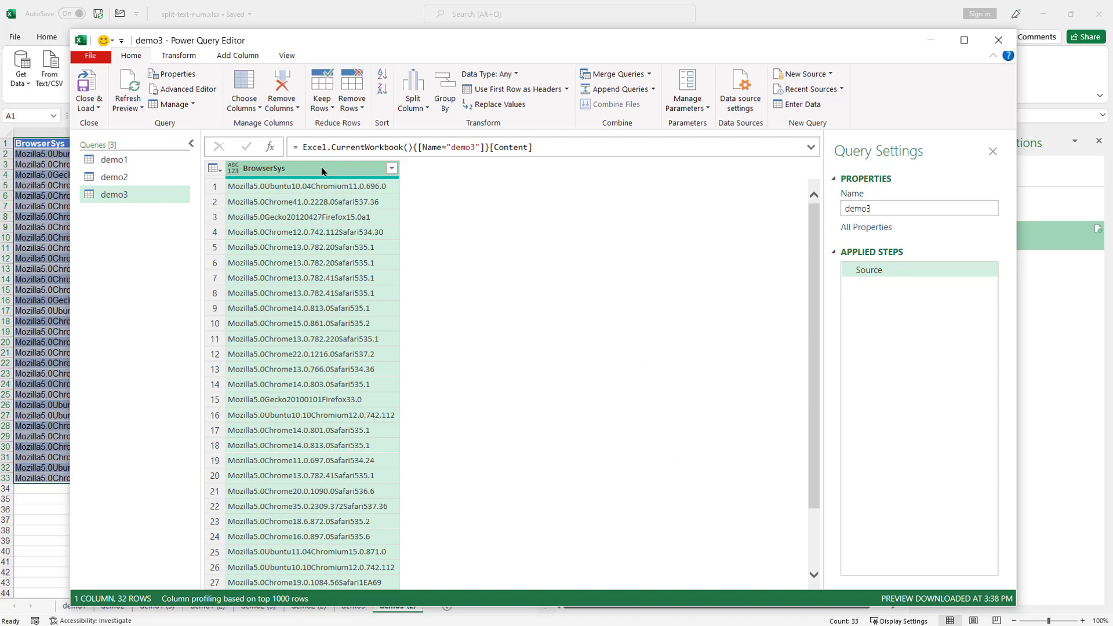
right_click(322, 172)
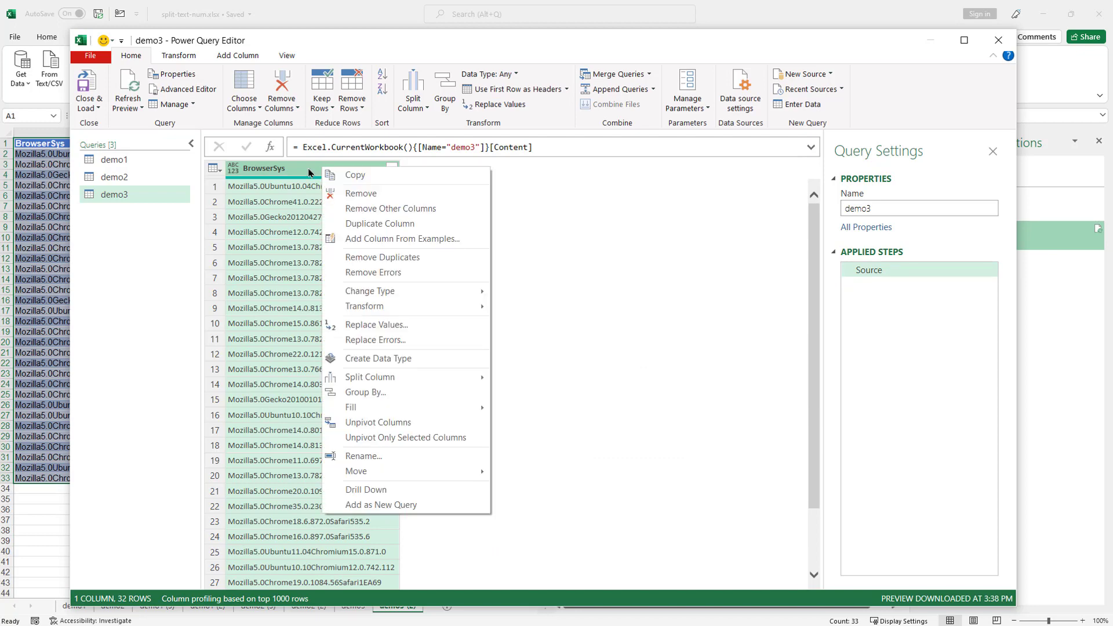
- Add a Literal column by example, entering 'Mozilla 5.0' on the first two rows
click(391, 240)
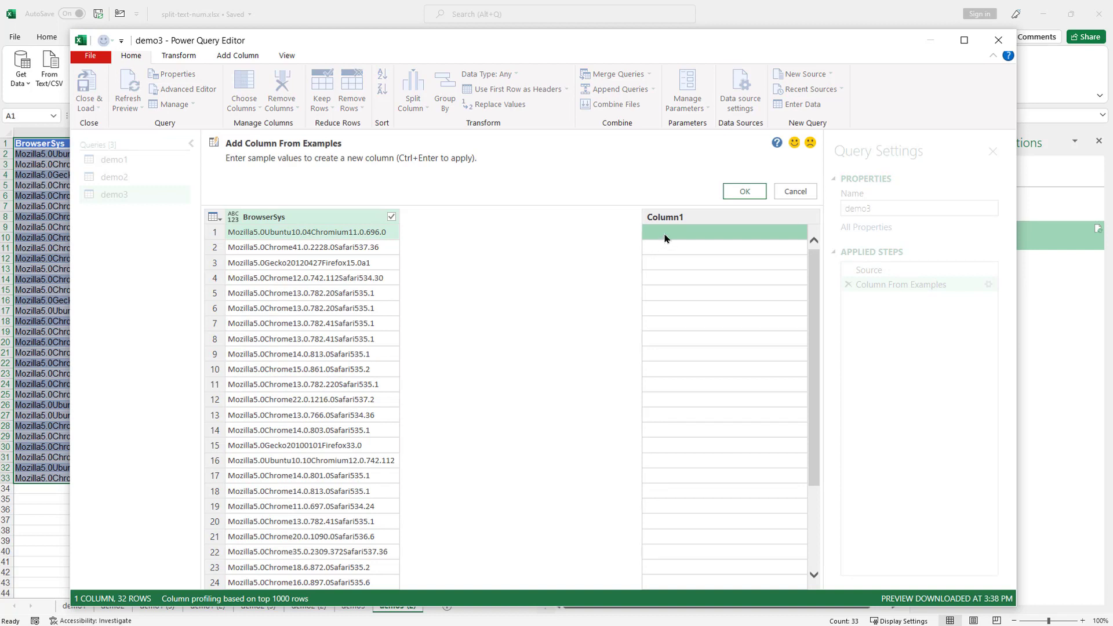
text(Mozilla)
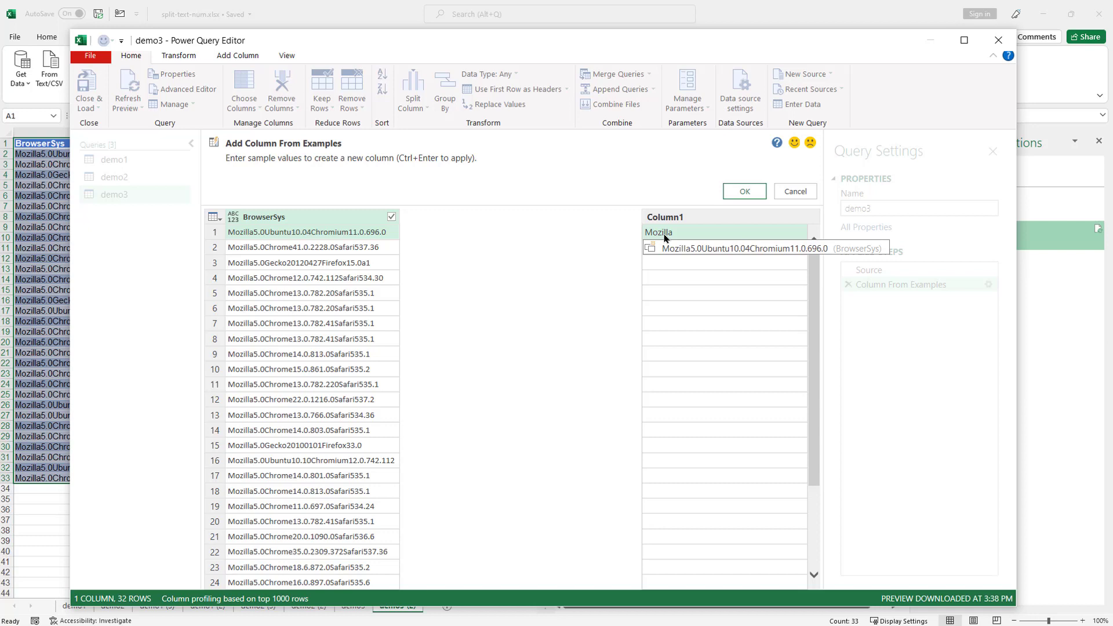
key(Escape)
text(a )
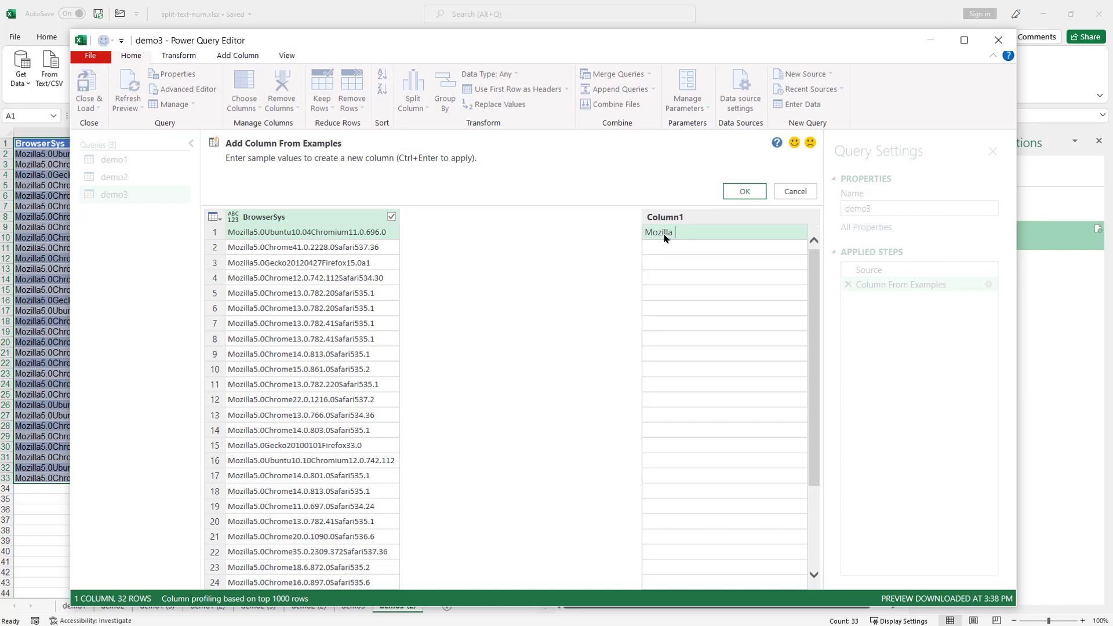
text(5.0)
key(Return)
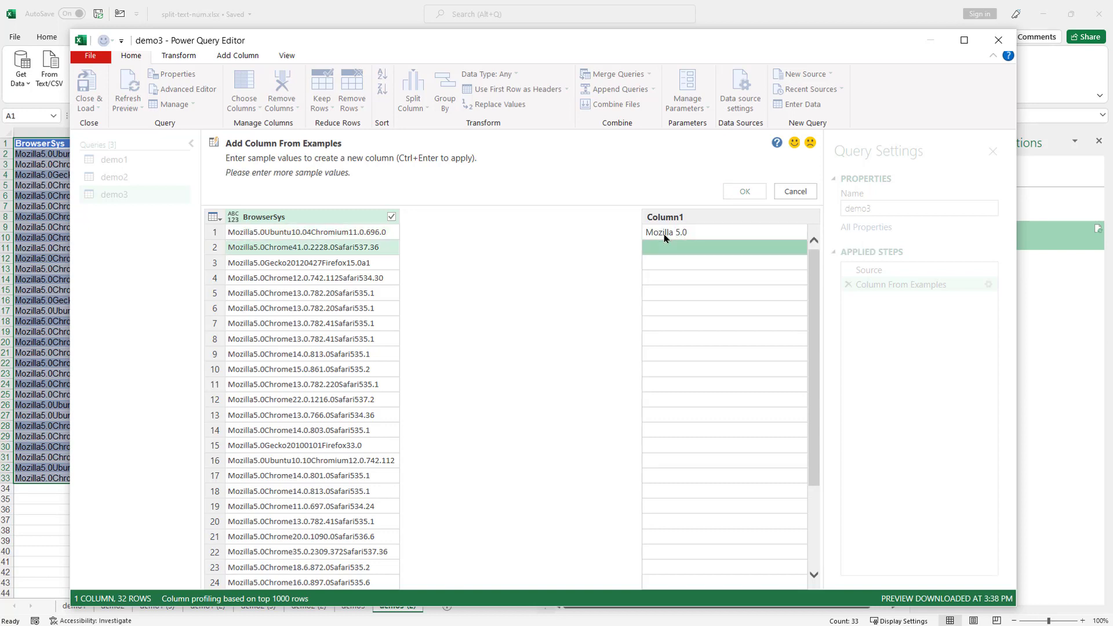
text(Mozi)
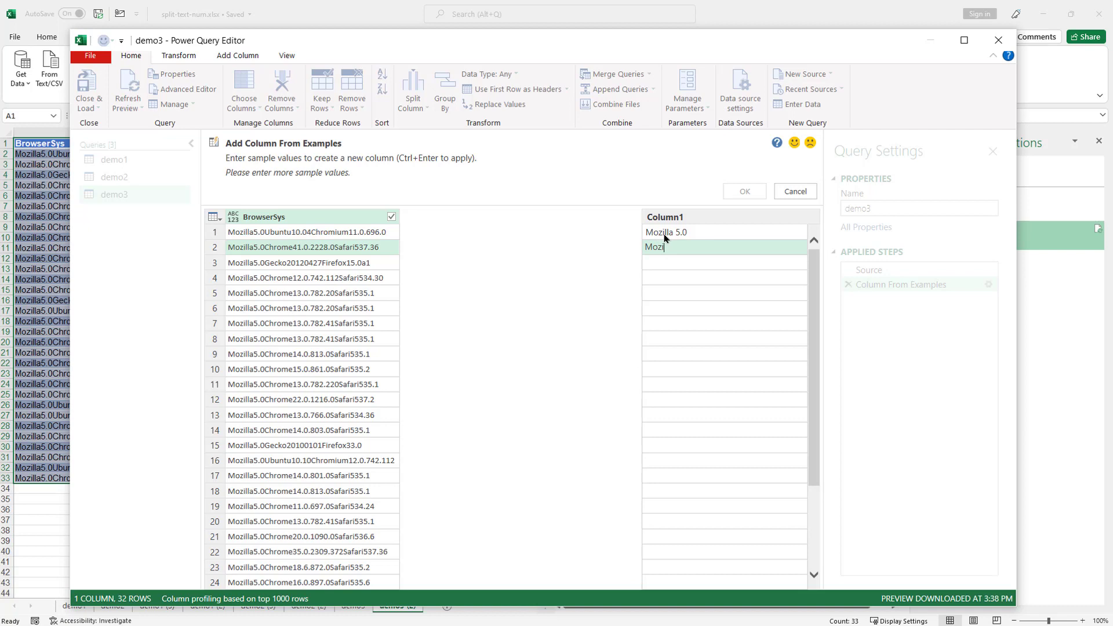
text(lla 5.0)
key(Return)
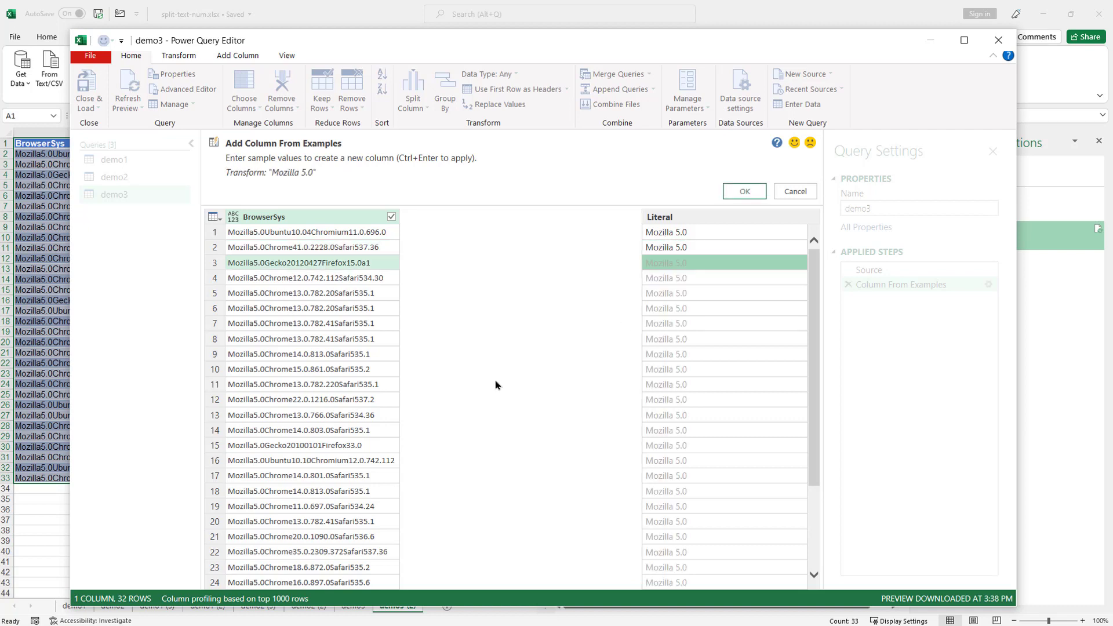
click(749, 192)
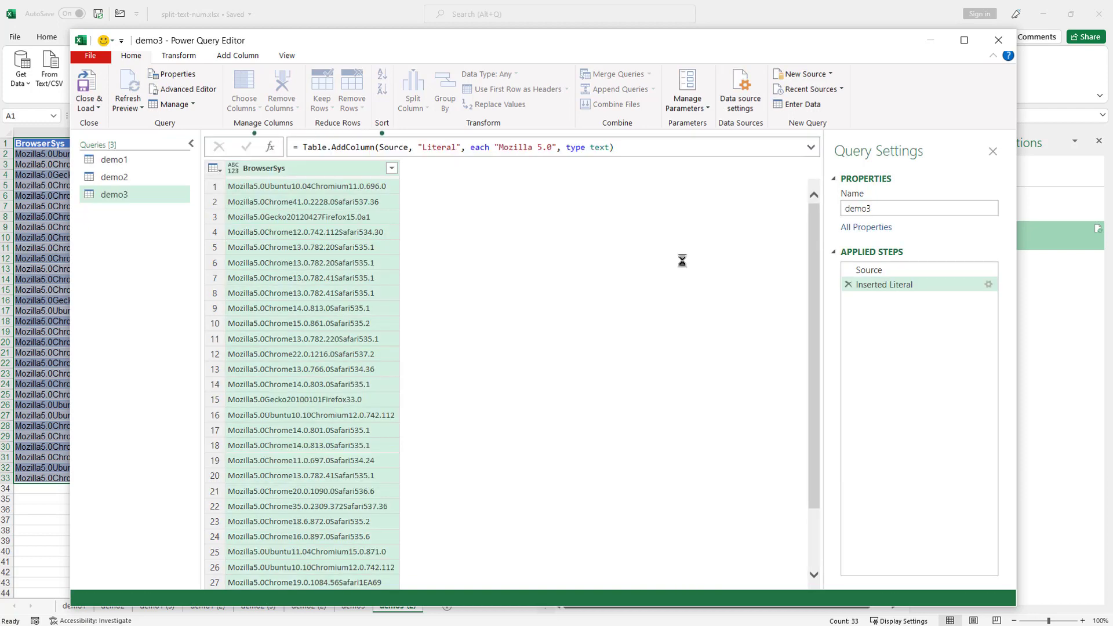
- Add a column from examples on BrowserSys with samples Ubuntu 10.04, Chrome 41.0.2228.0 and Gecko 20120427
right_click(302, 170)
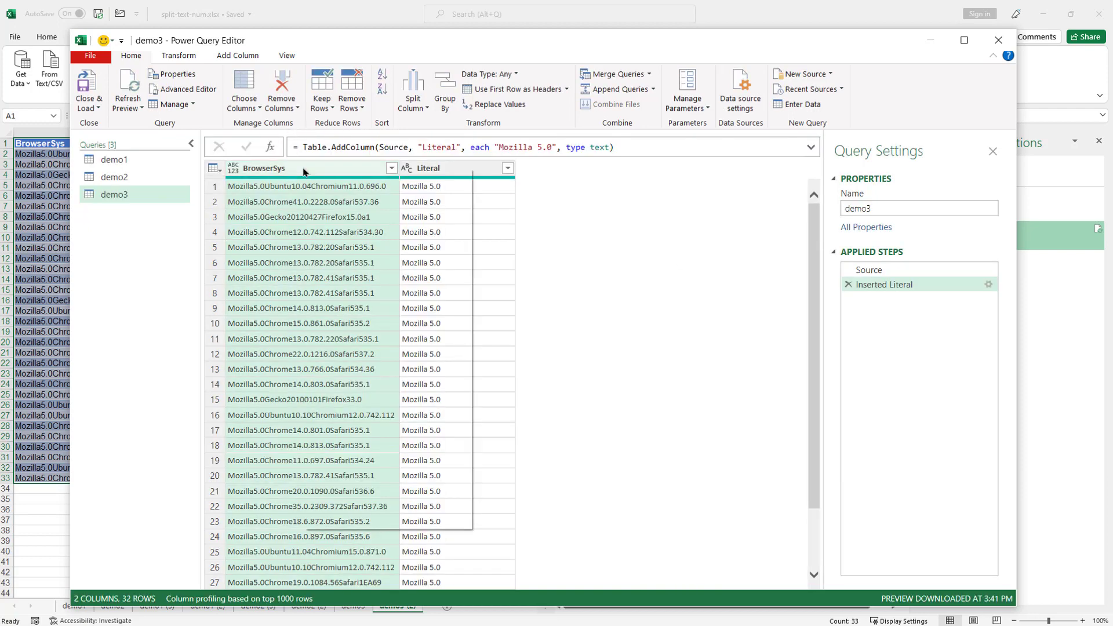
click(359, 238)
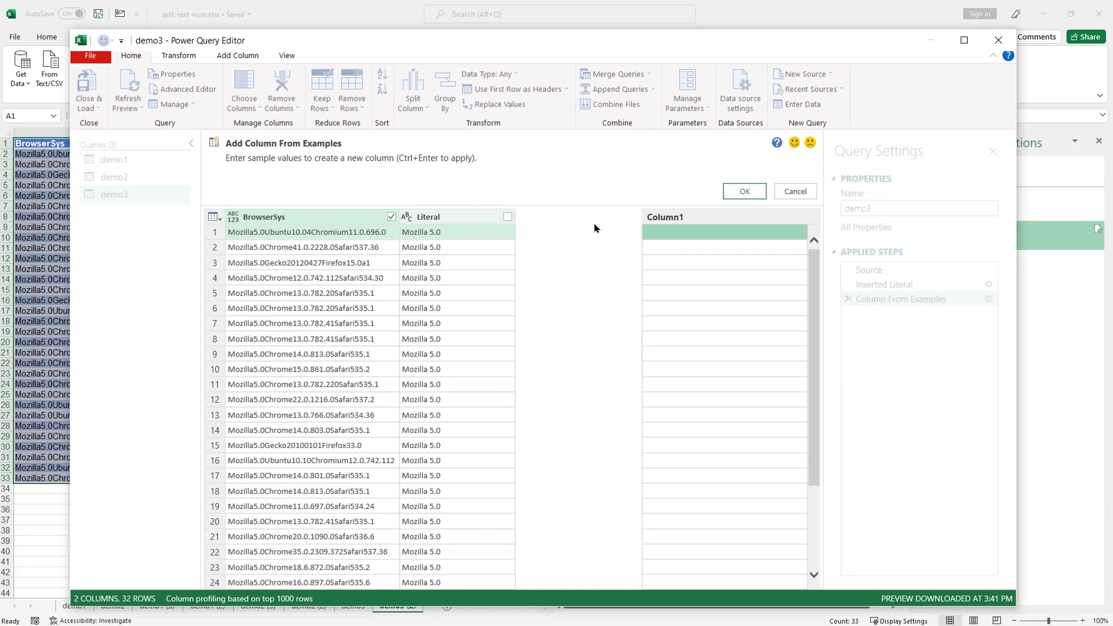
click(656, 236)
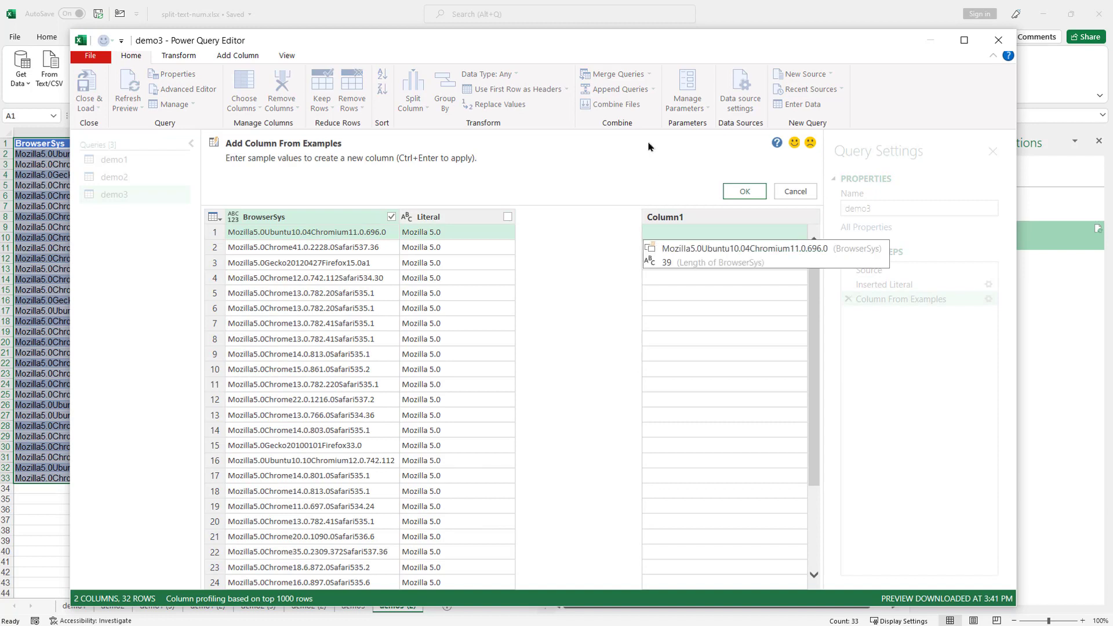
text(U)
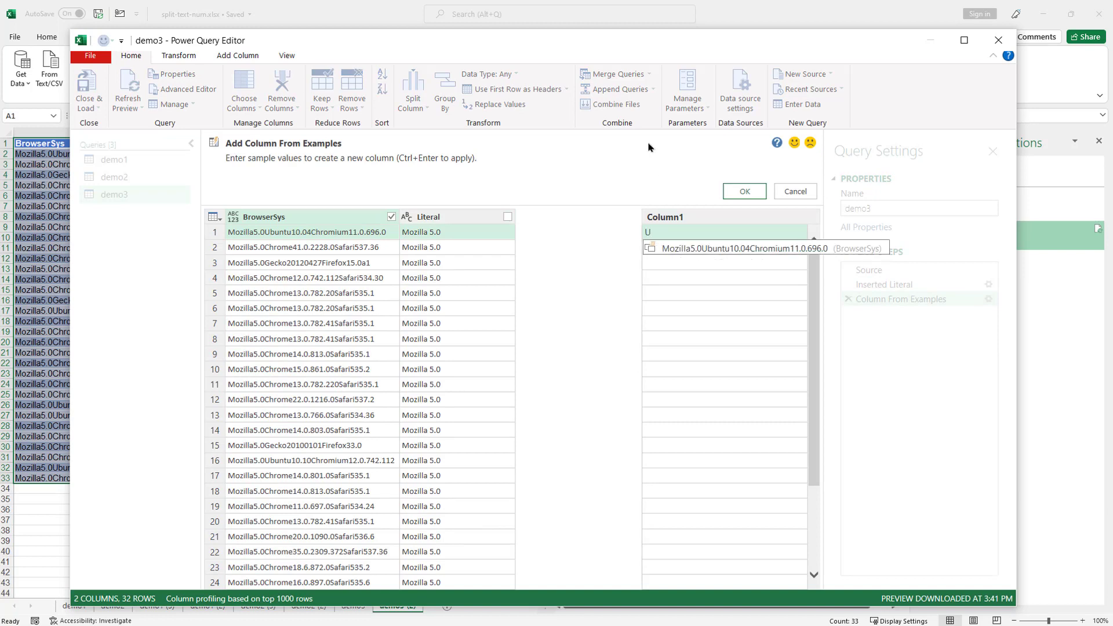
text(bun)
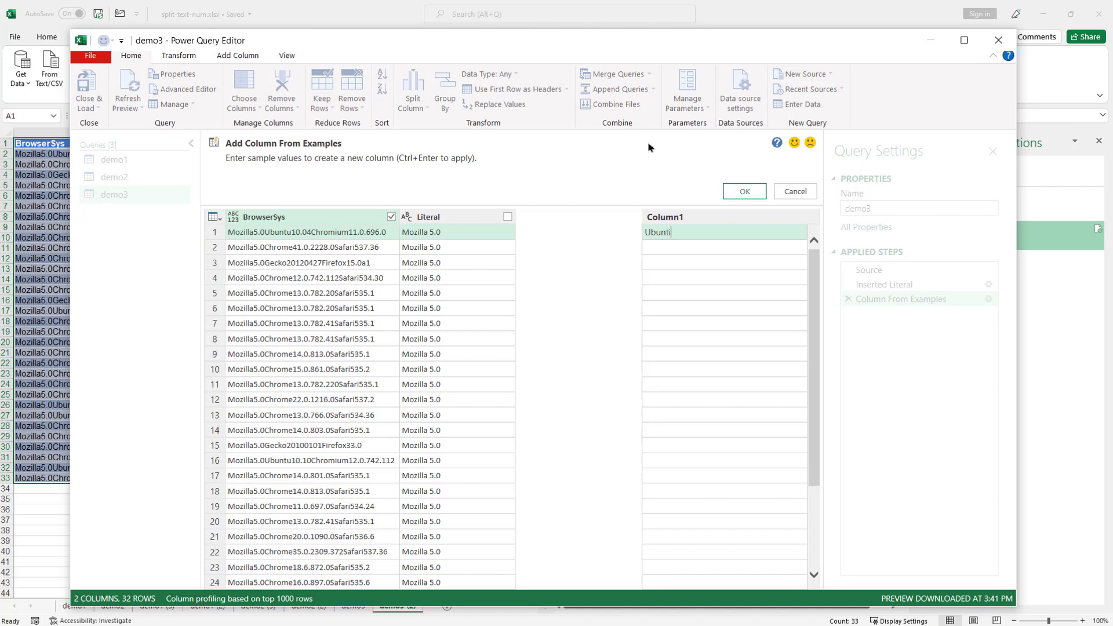
text(tu 10.04)
key(Return)
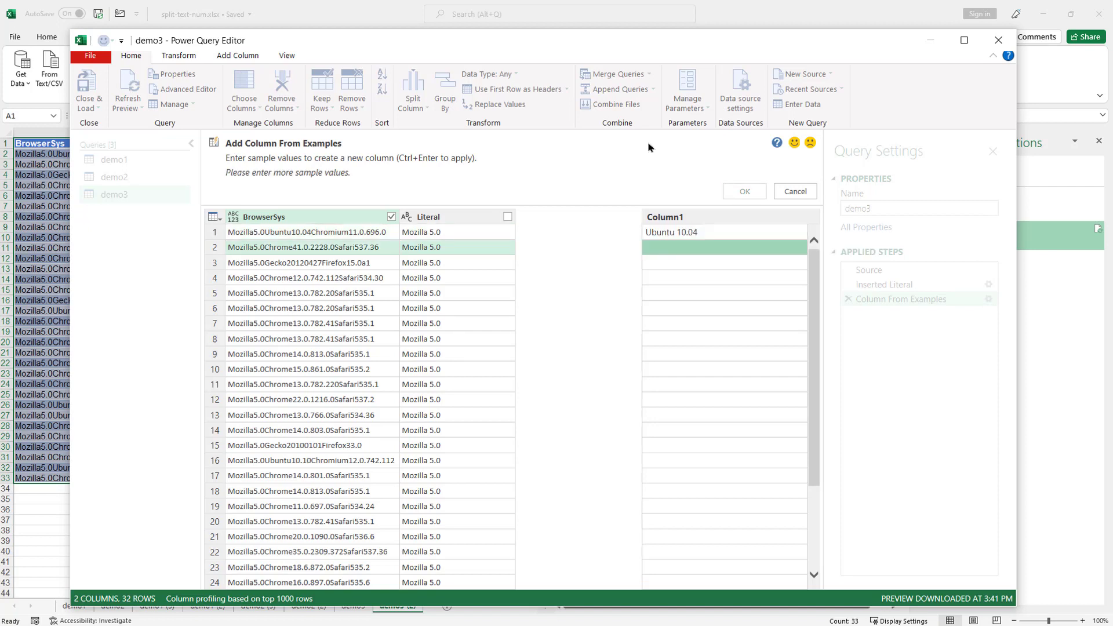
text(Ubuntu)
key(BackSpace)
key(BackSpace)
key(BackSpace)
key(BackSpace)
key(BackSpace)
key(BackSpace)
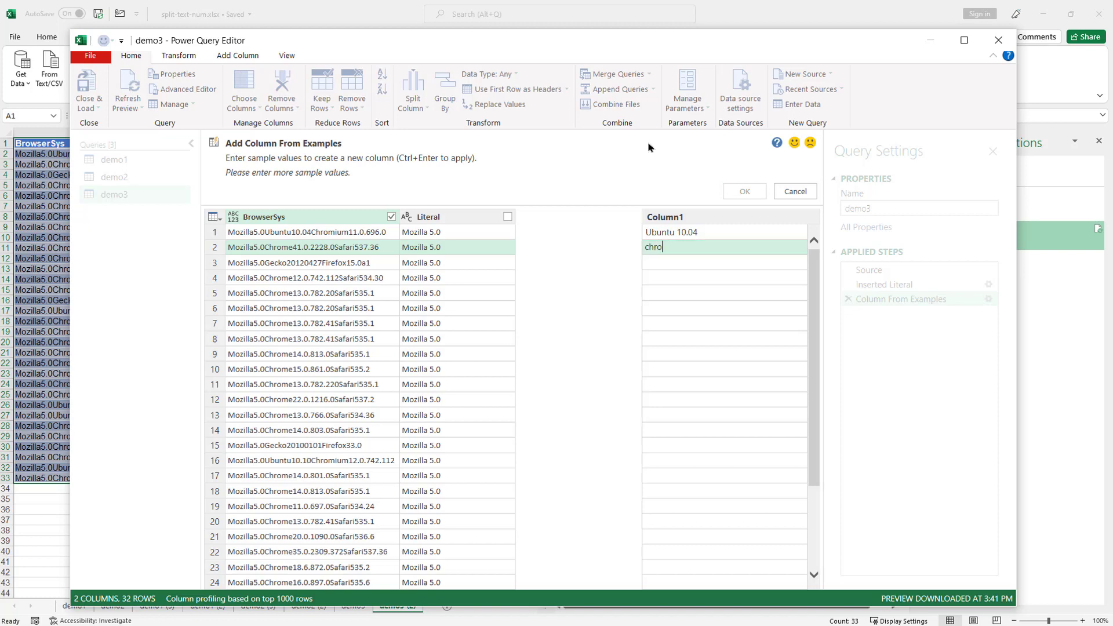
text(Chrome 41.0.2228.0)
key(Return)
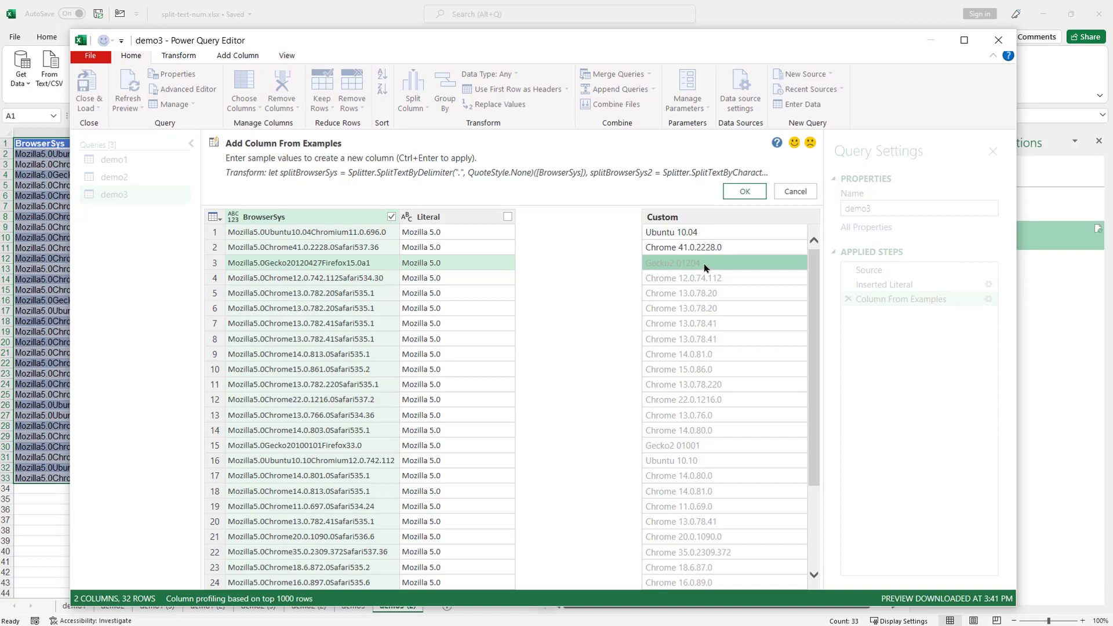
text(Gec)
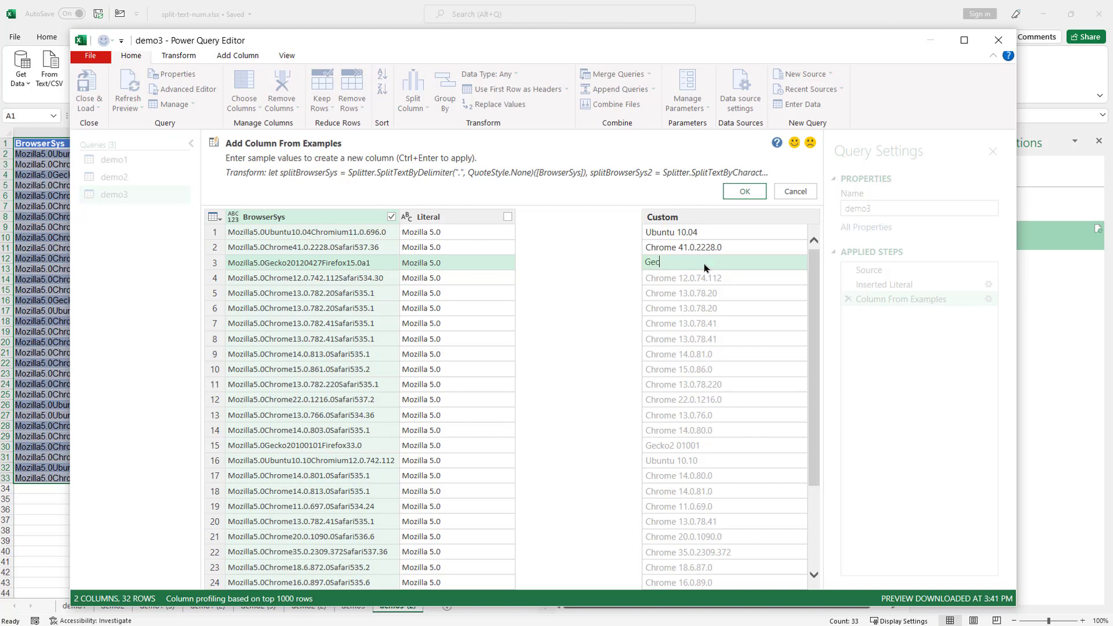
text(ko 20120427)
key(Return)
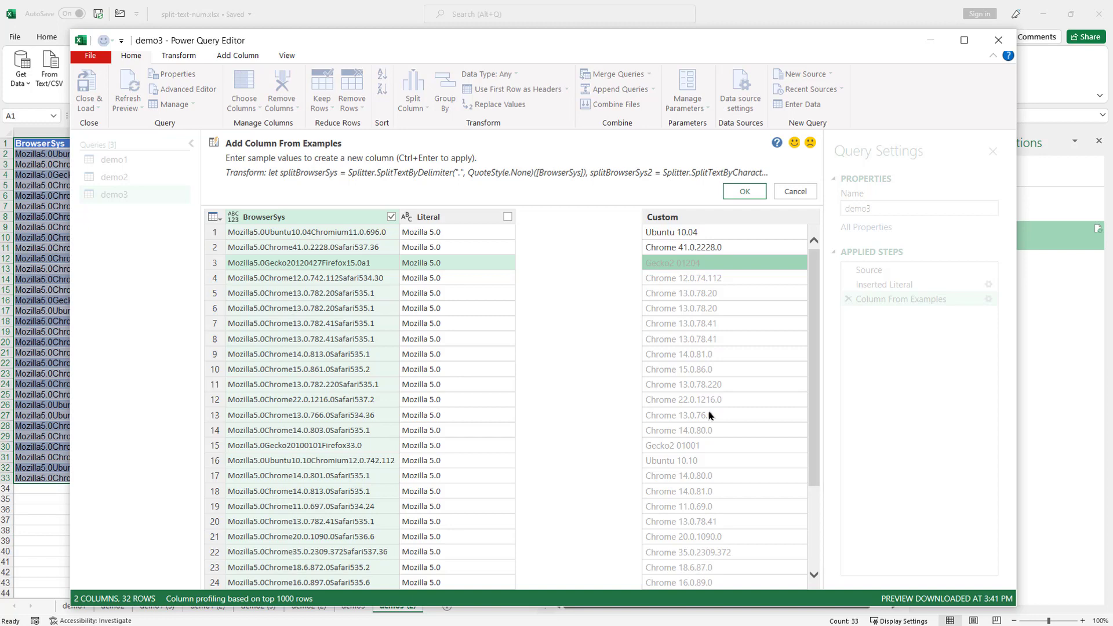
- Cancel the example column, close the Power Query Editor and discard the changes
click(789, 193)
click(999, 40)
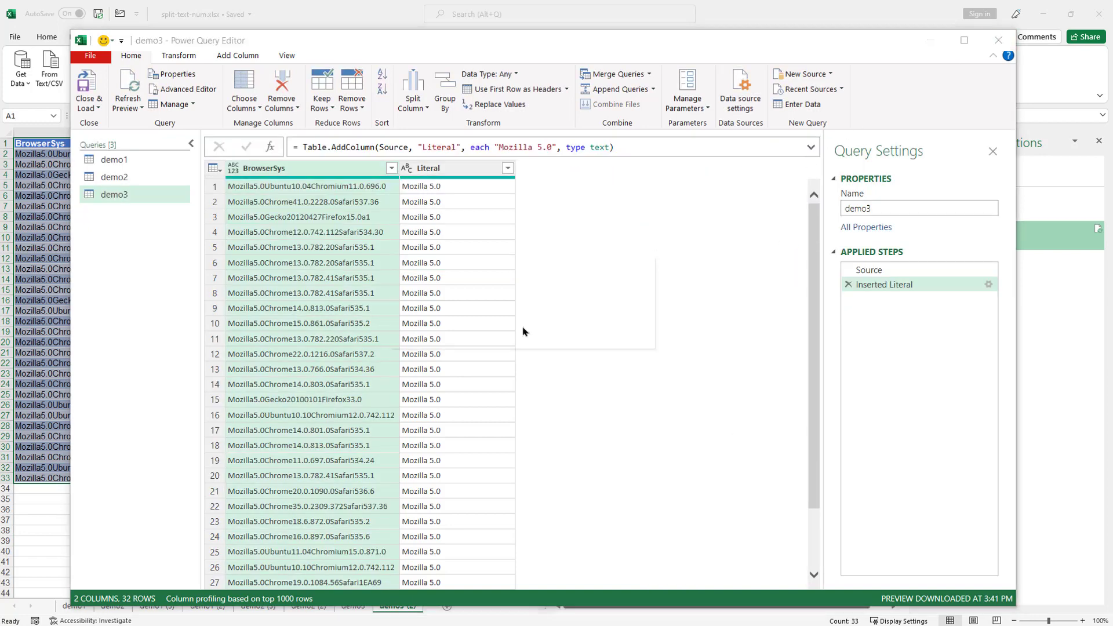
click(572, 327)
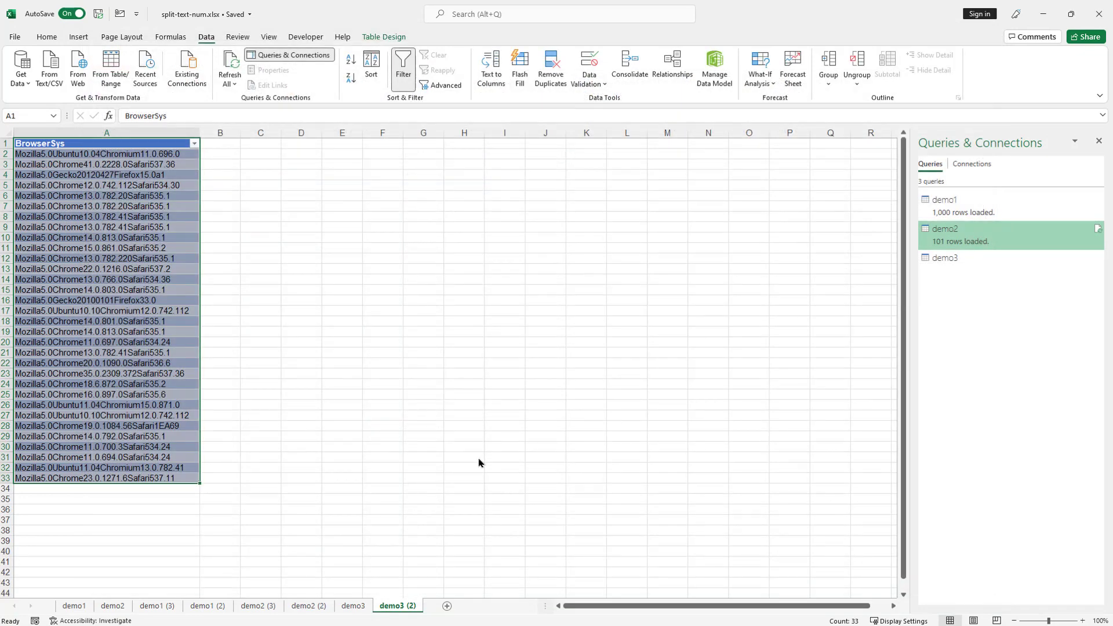
- On the demo3 sheet, Flash Fill column B from a 'Mozilla 5' example in B2 and autofit it
click(353, 606)
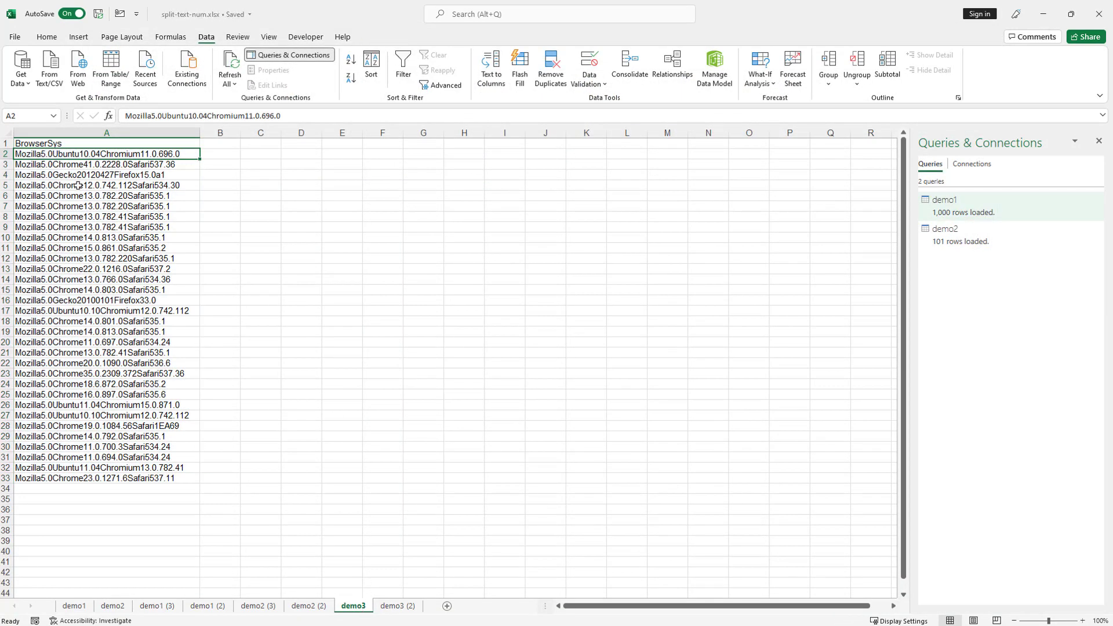
click(220, 153)
text(Mozill)
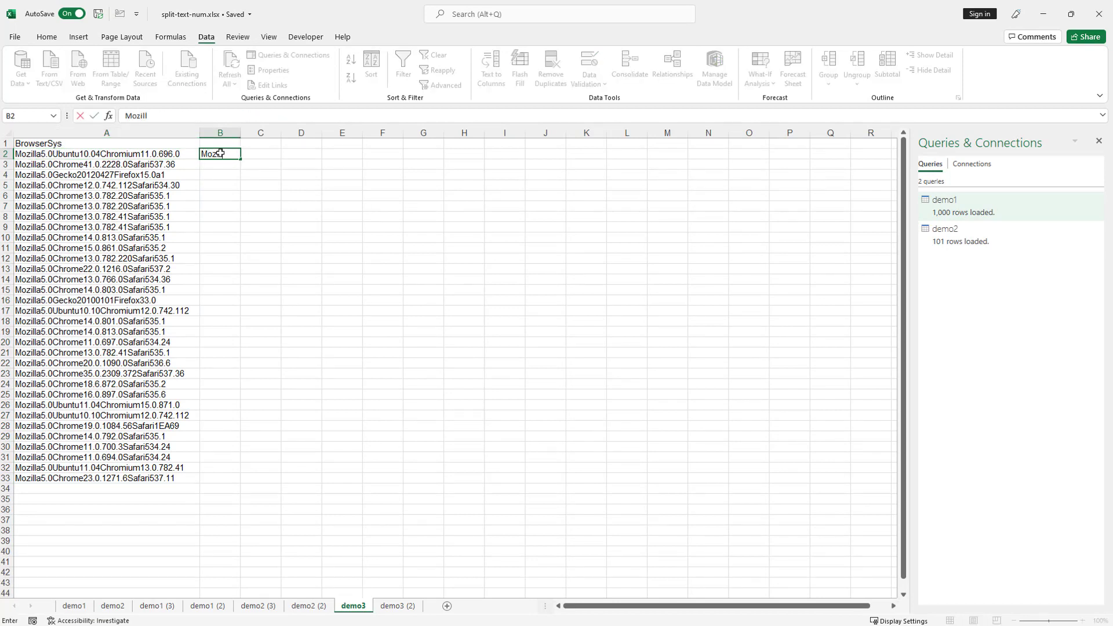
text(a 5.0)
key(Return)
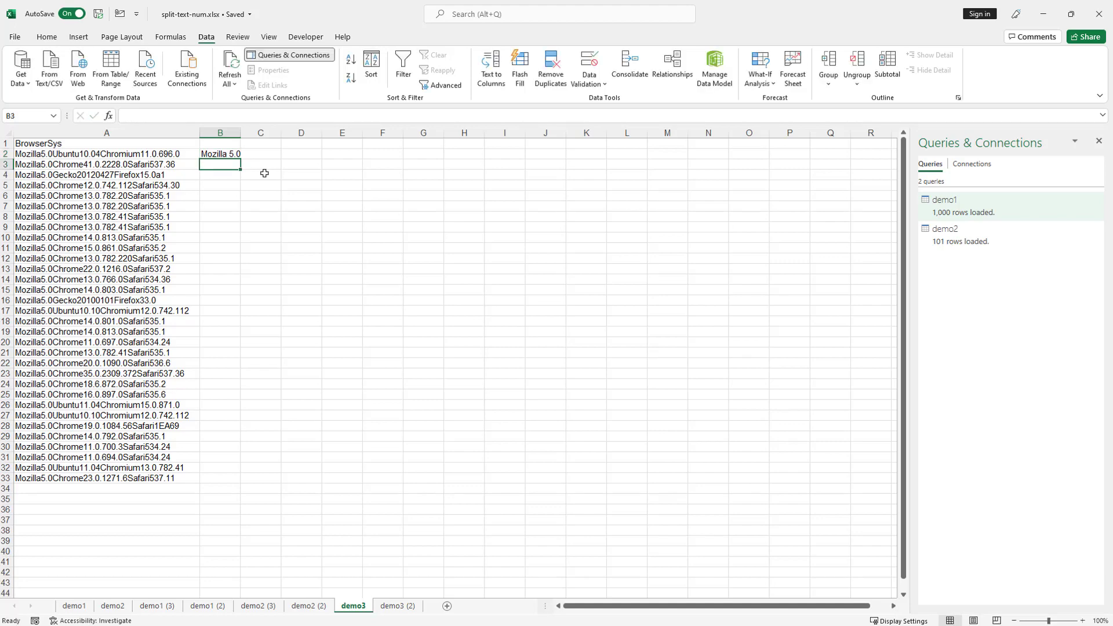
key(ctrl+e)
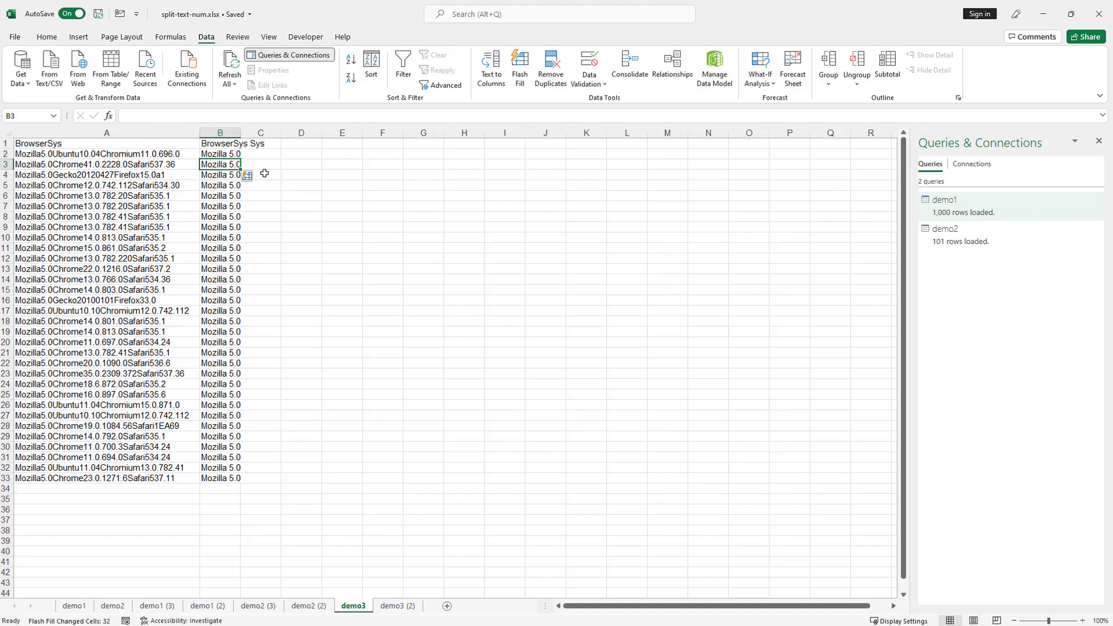
double_click(241, 134)
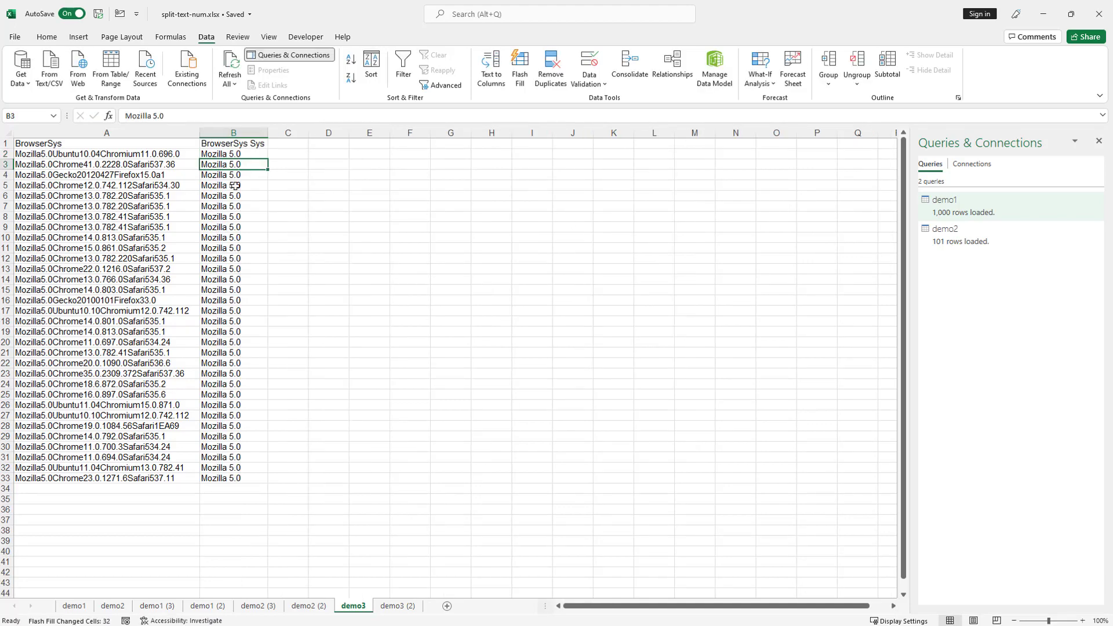
- Flash Fill column C with examples Ubuntu 10.04, Chrome 41.0.2228.0 and Gecko 20120427, autofitting the column
click(286, 154)
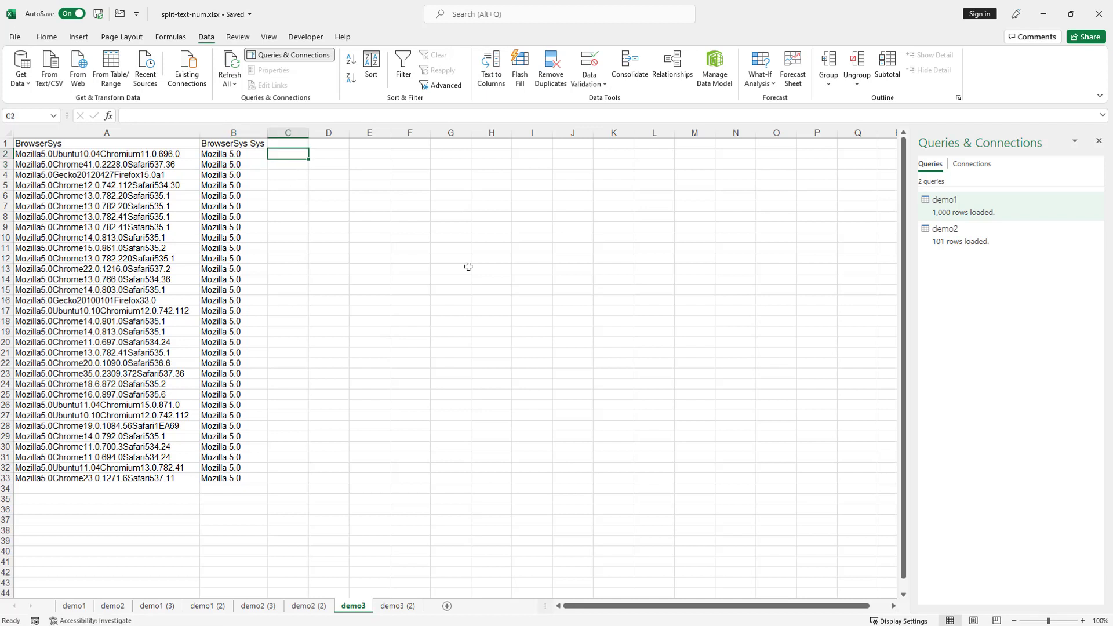
text(U)
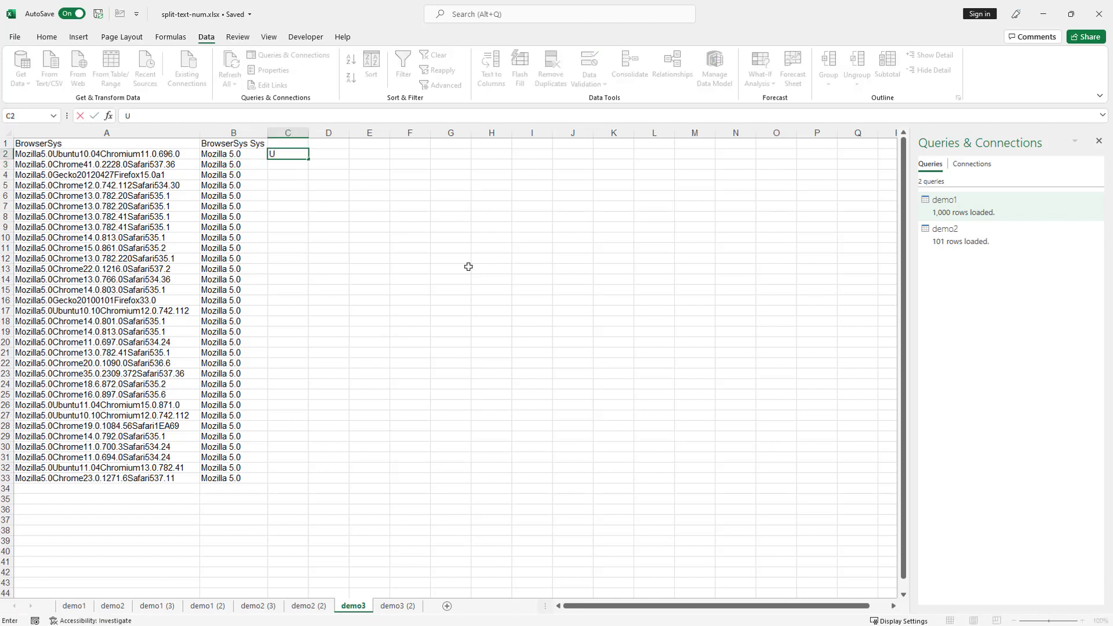
text(buntu 10.04)
key(Return)
key(ctrl+e)
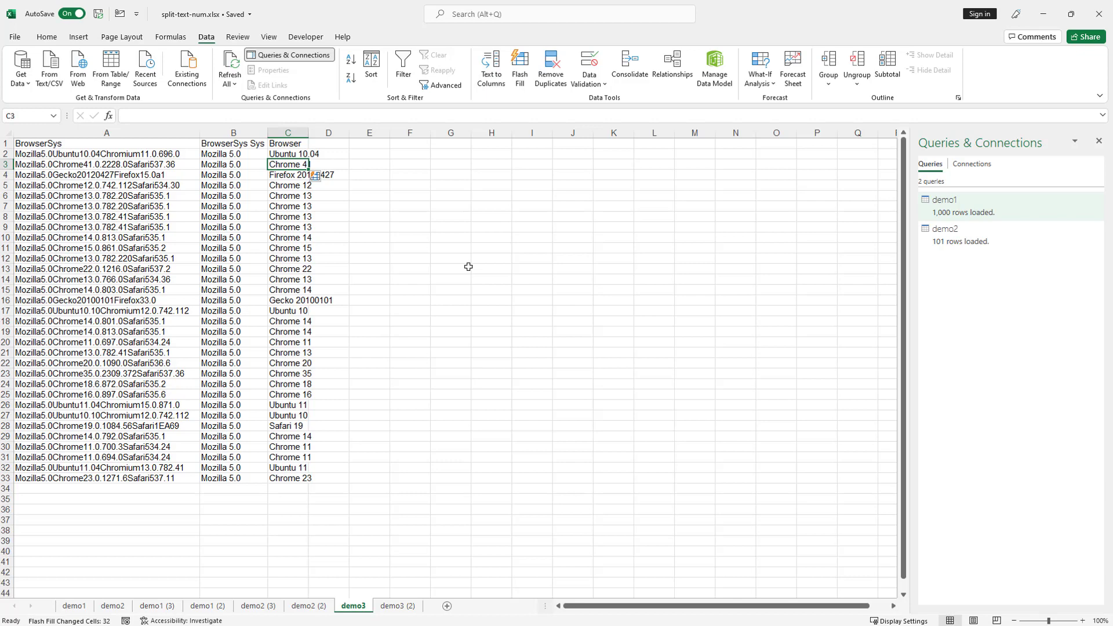
text(Chrome 41)
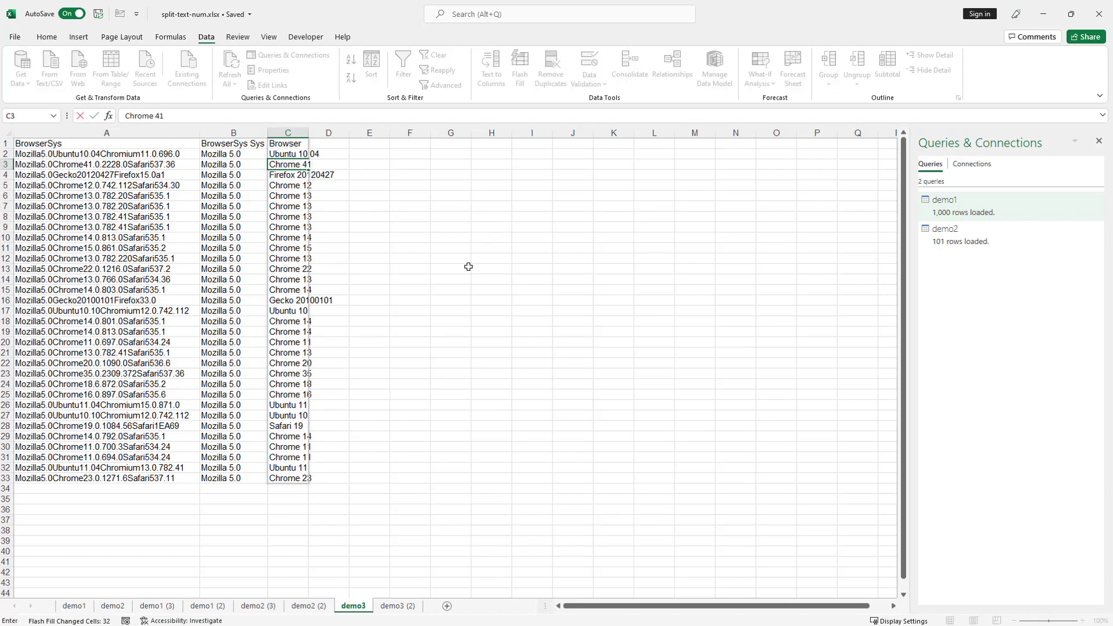
text(.0.2228.0)
key(Return)
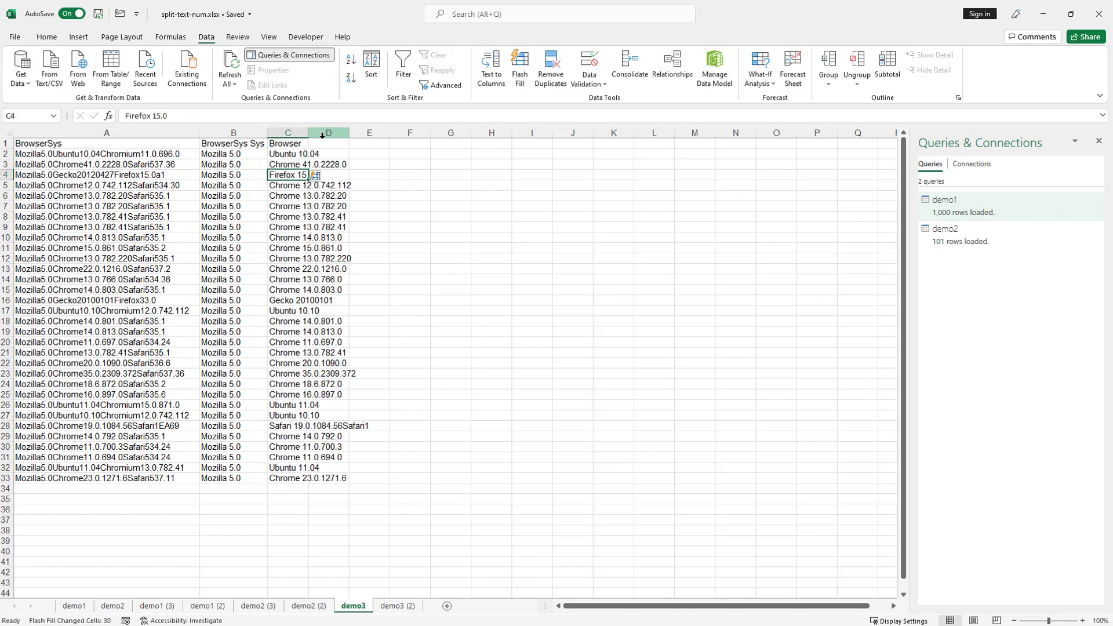
double_click(309, 133)
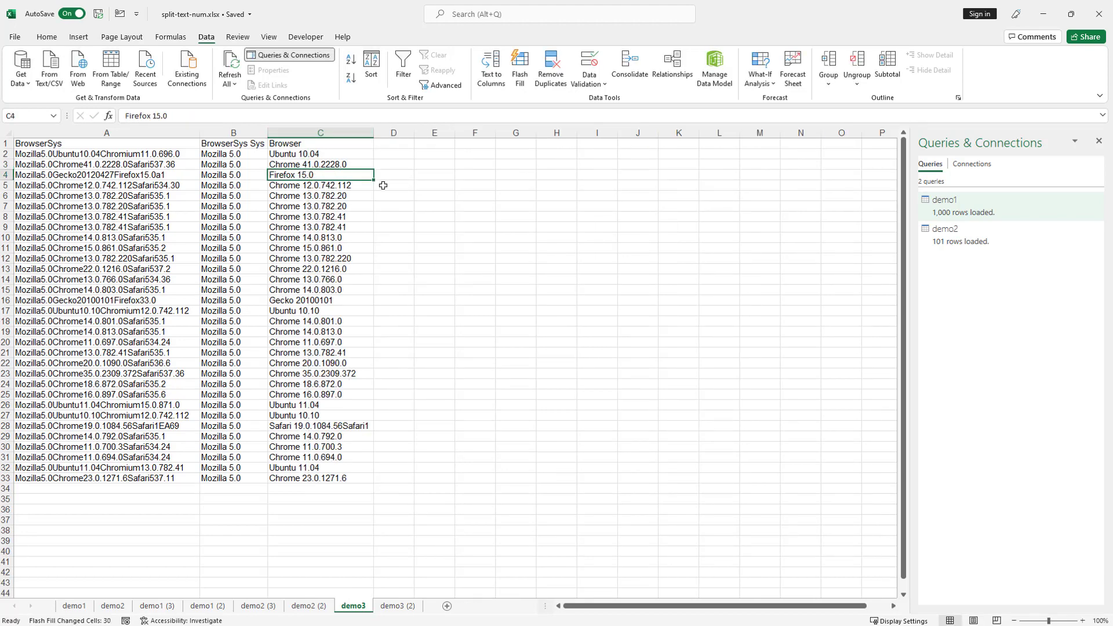
text(Gecko 20)
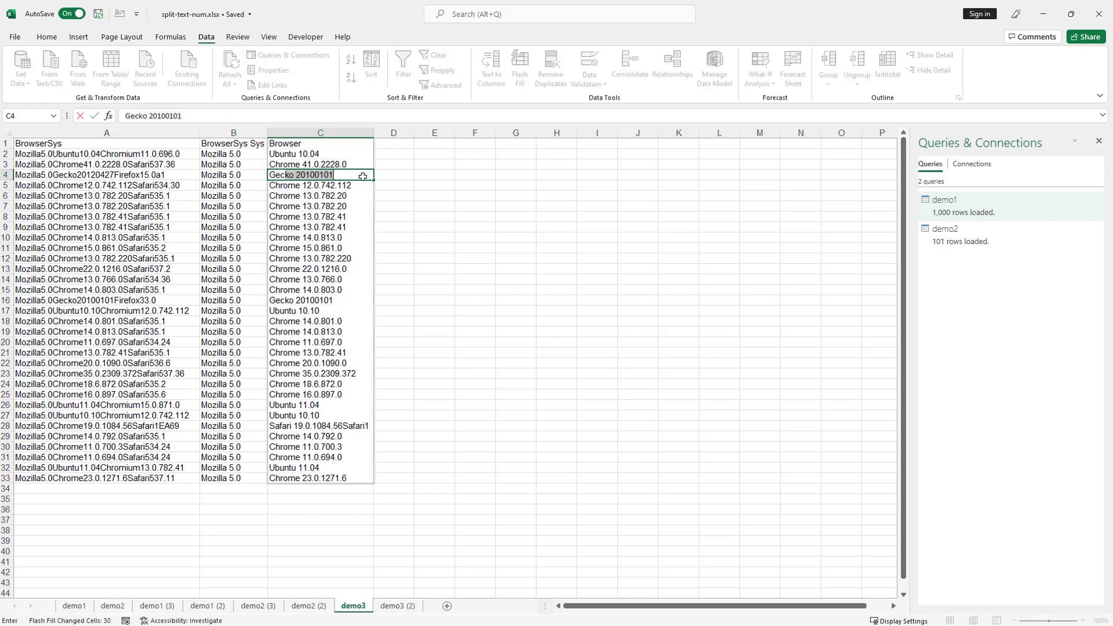
text(120427)
key(Return)
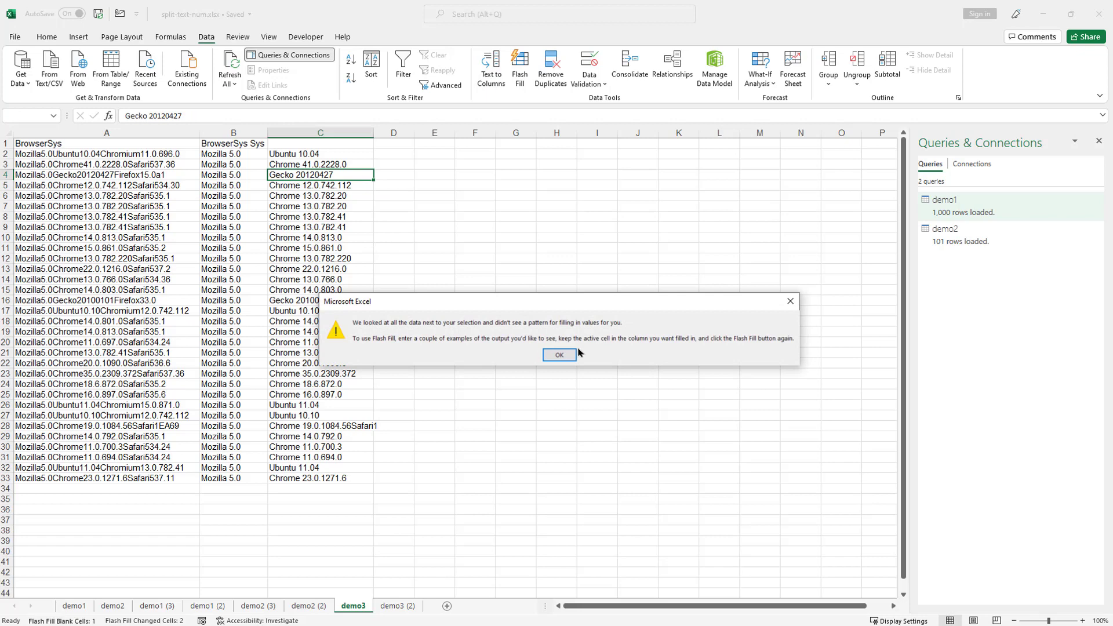
- Dismiss the Flash Fill warning and review the filled values in column C through row 25
click(566, 355)
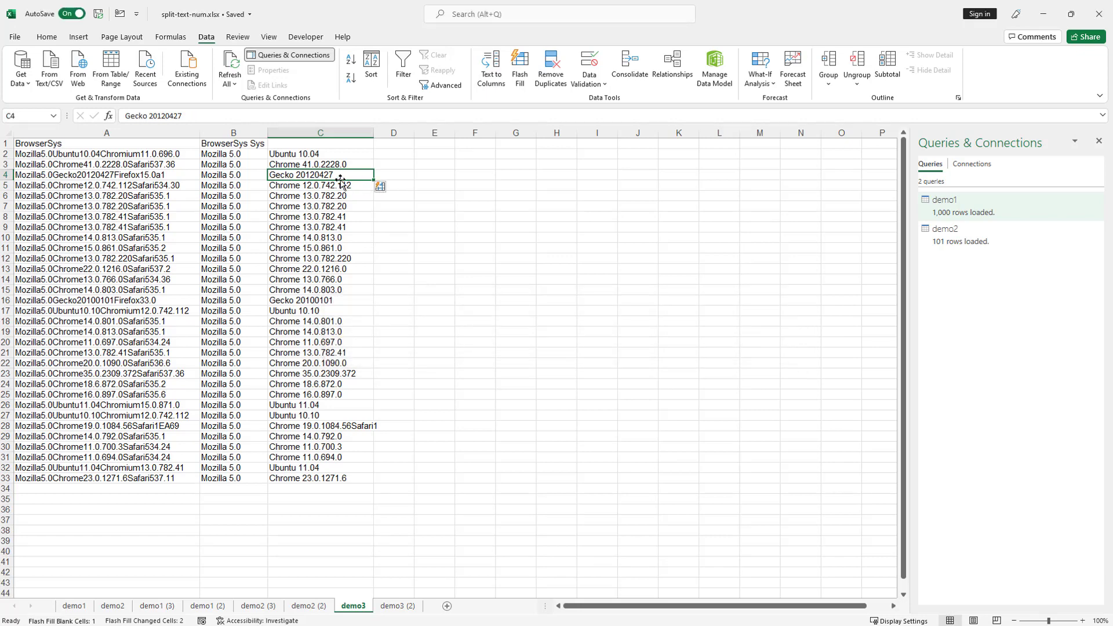
click(342, 186)
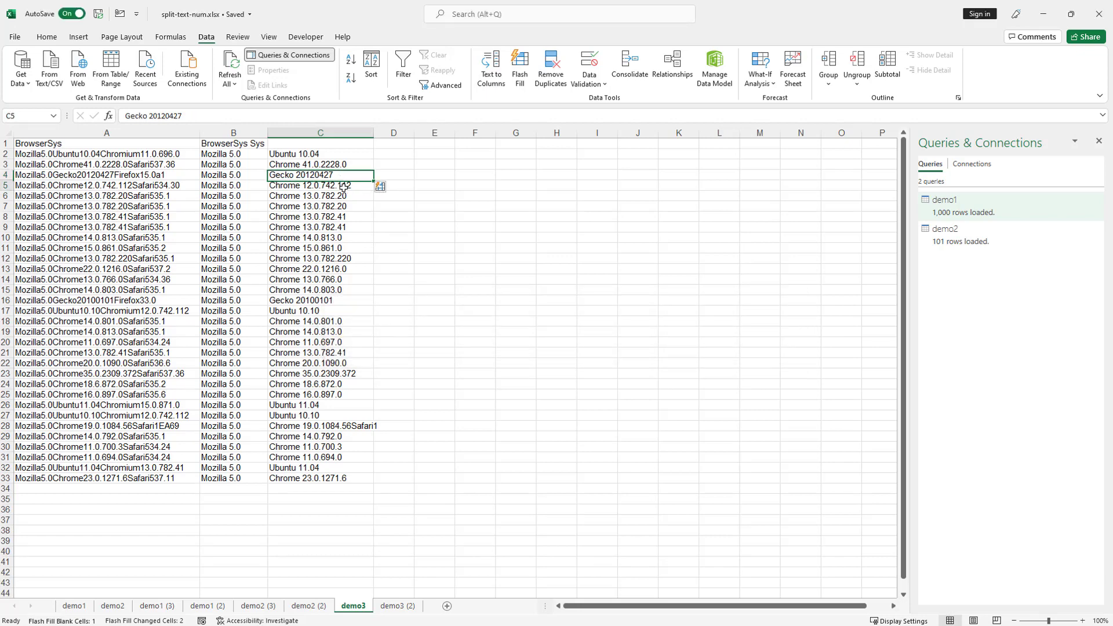
click(315, 199)
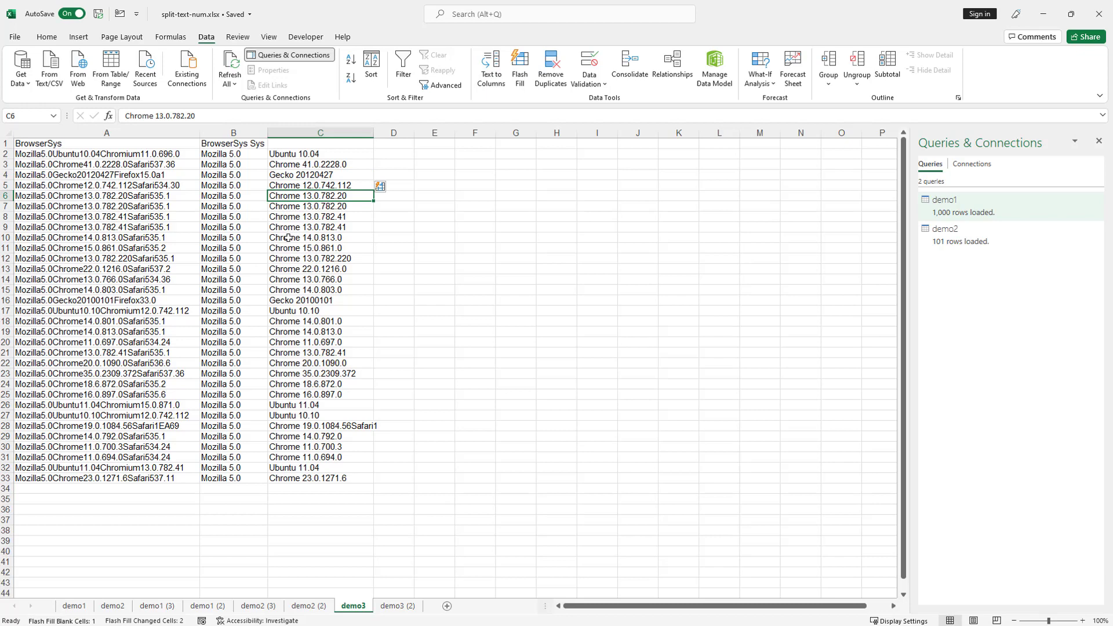
click(291, 206)
click(296, 218)
click(298, 227)
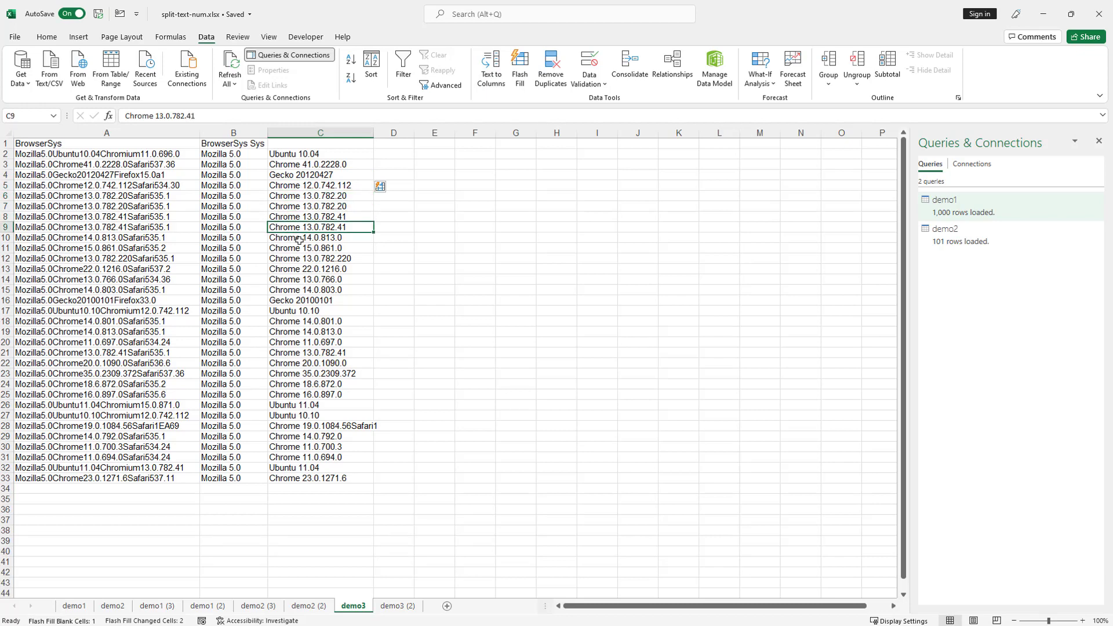
click(301, 237)
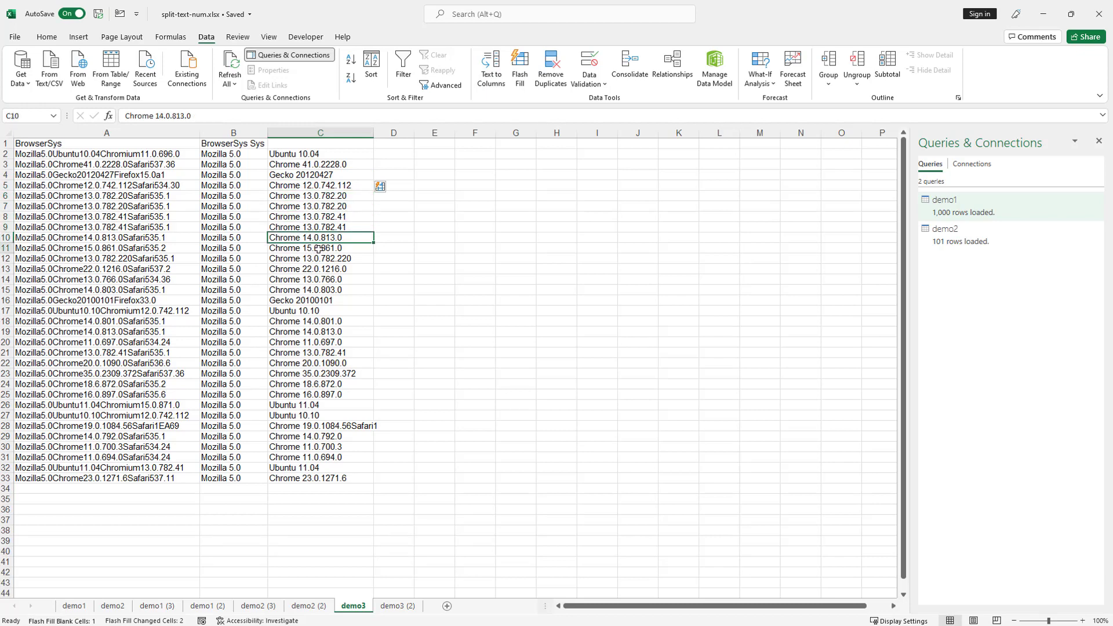
click(319, 251)
click(347, 260)
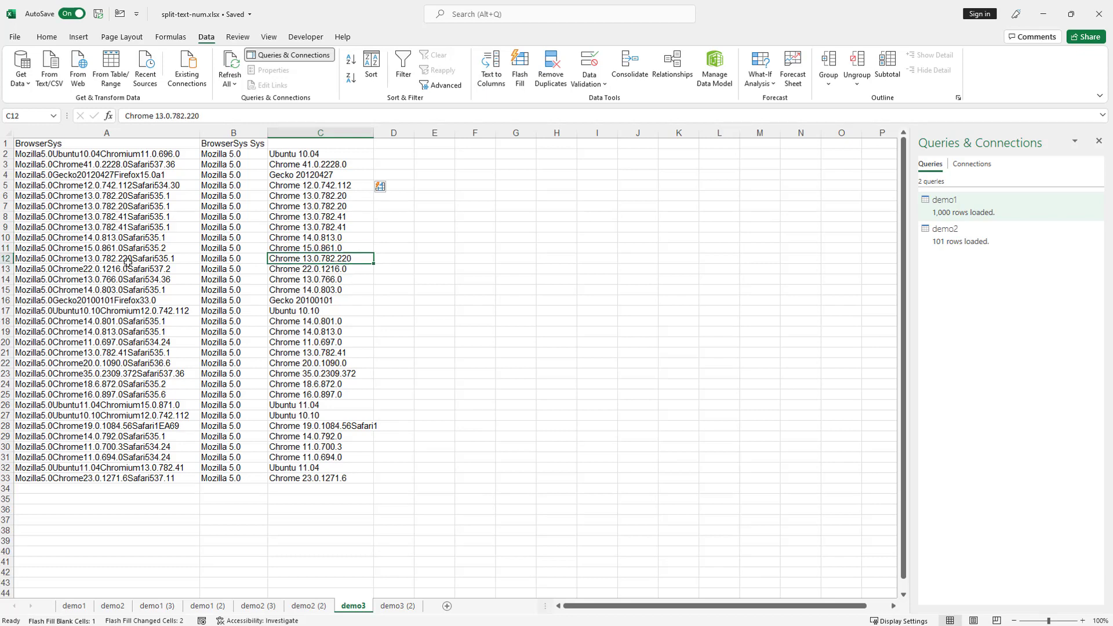
click(353, 269)
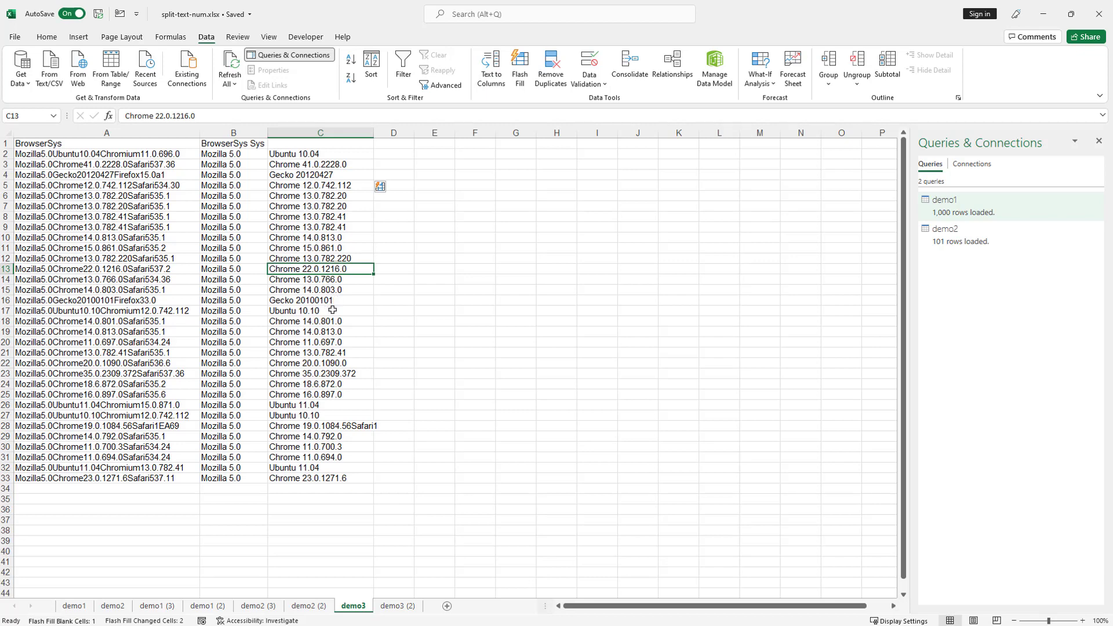
click(334, 311)
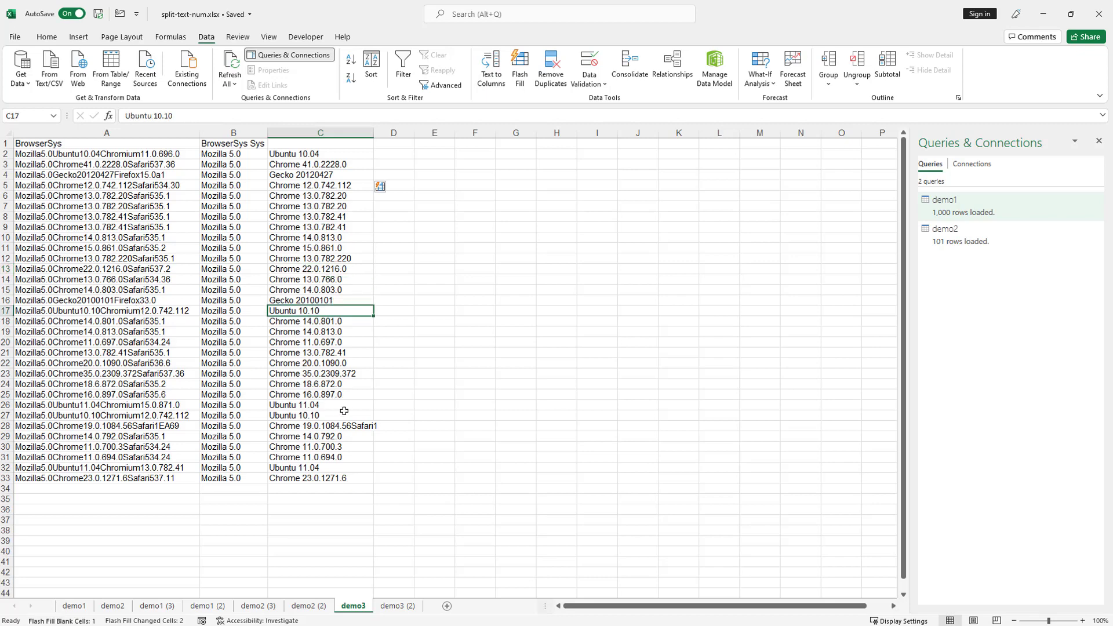
click(338, 394)
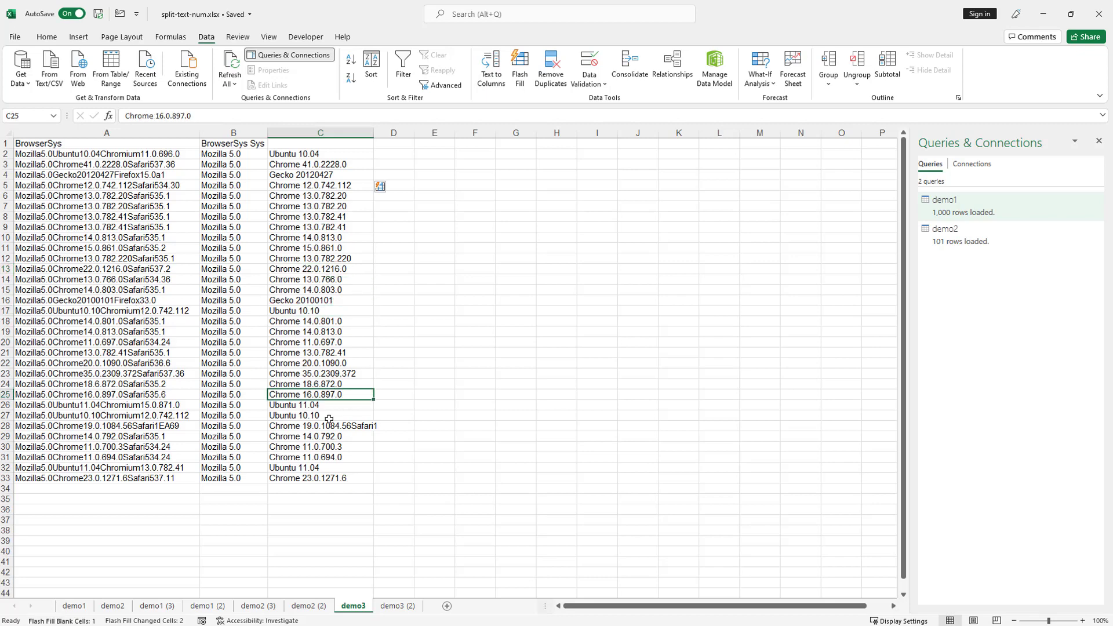
- Remove the trailing Safari1 from C28 so it reads Chrome 19.0.1084.56, then check rows 32–33
click(366, 425)
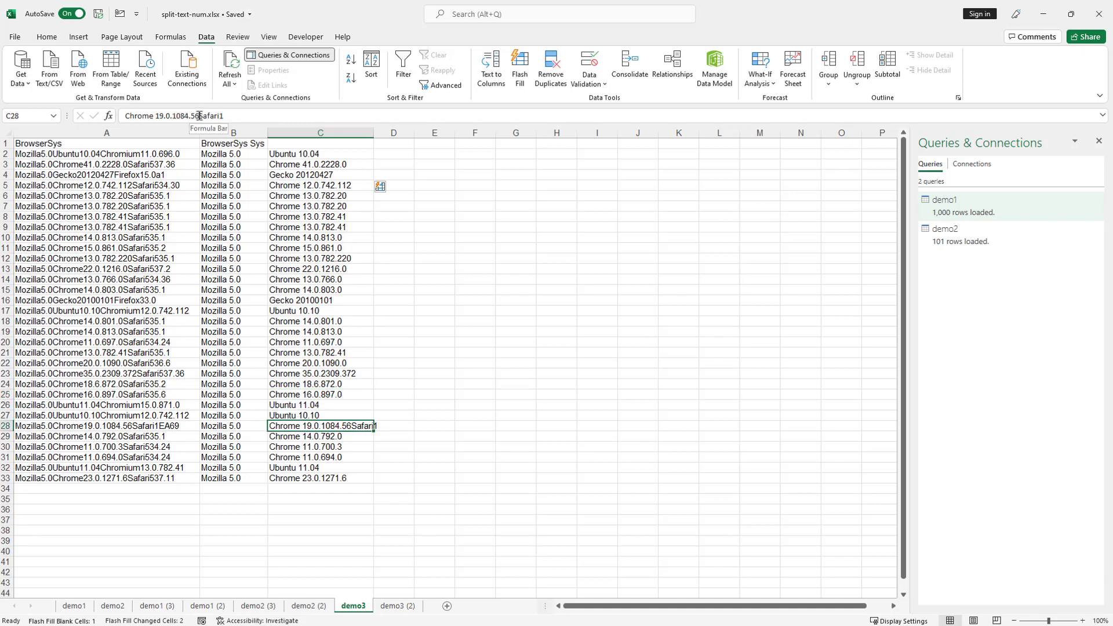
drag(199, 116, 302, 118)
key(BackSpace)
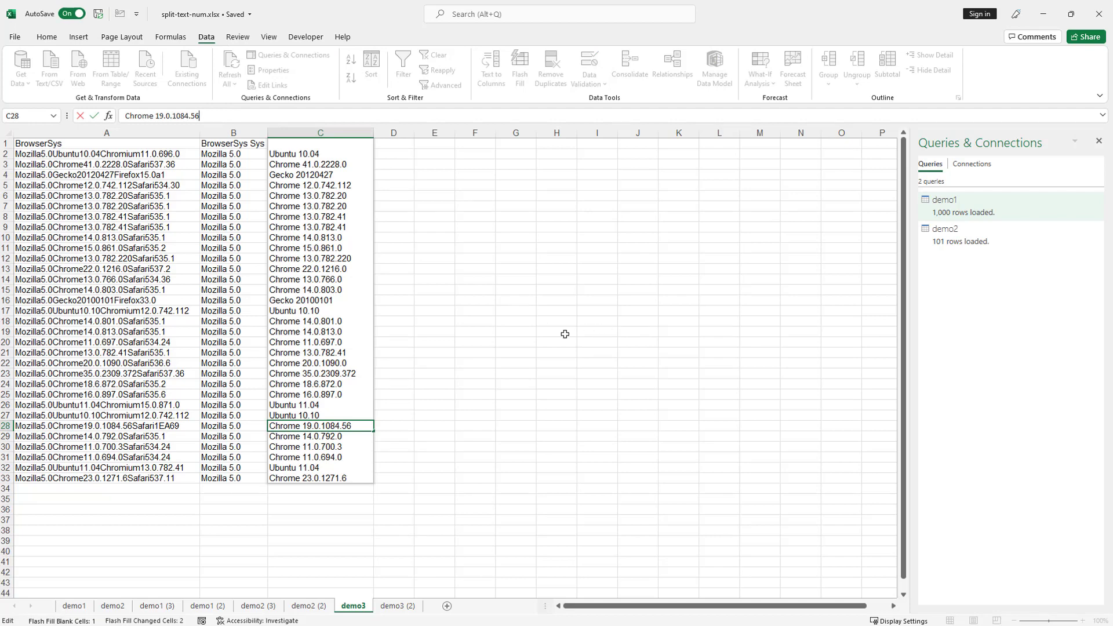
click(331, 446)
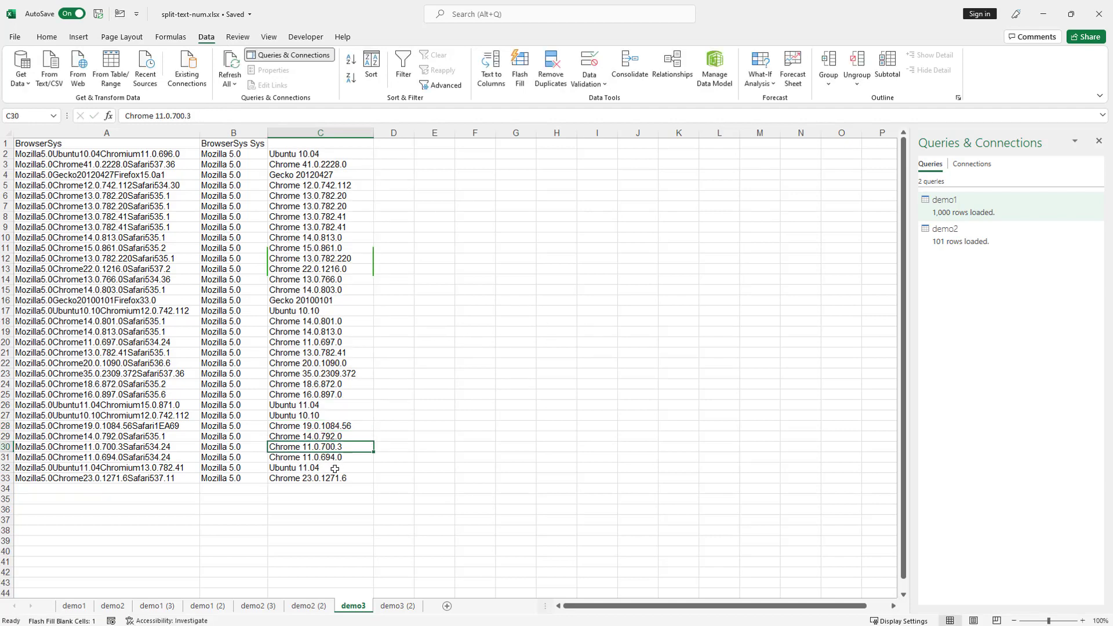
click(348, 468)
click(363, 479)
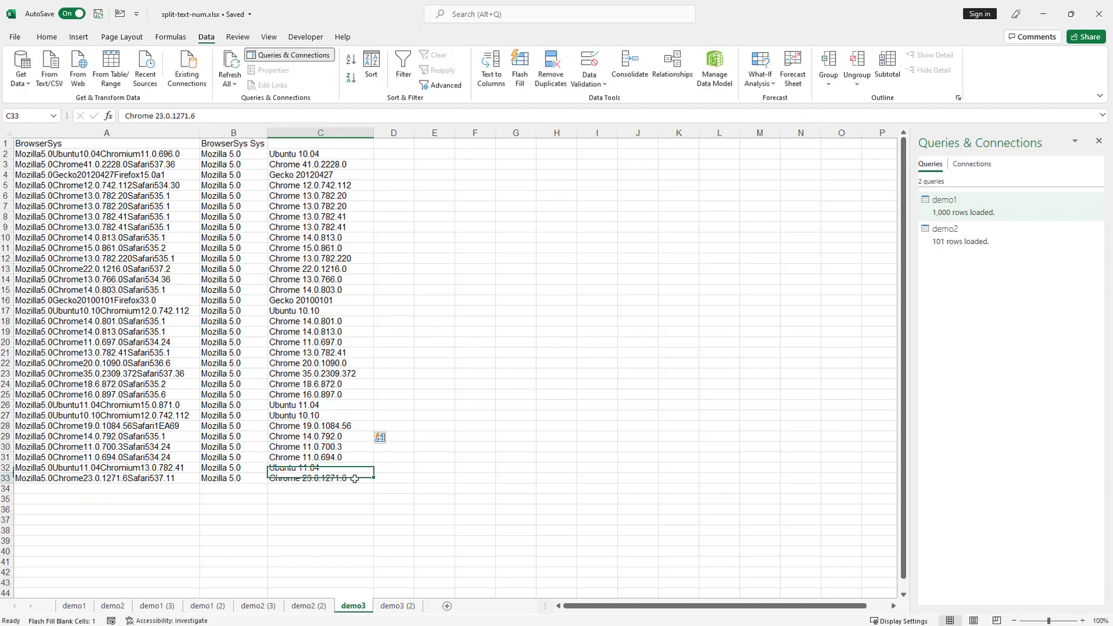
- Enter Chromium 11.0.696.0 in D2 and Flash Fill column D
click(389, 155)
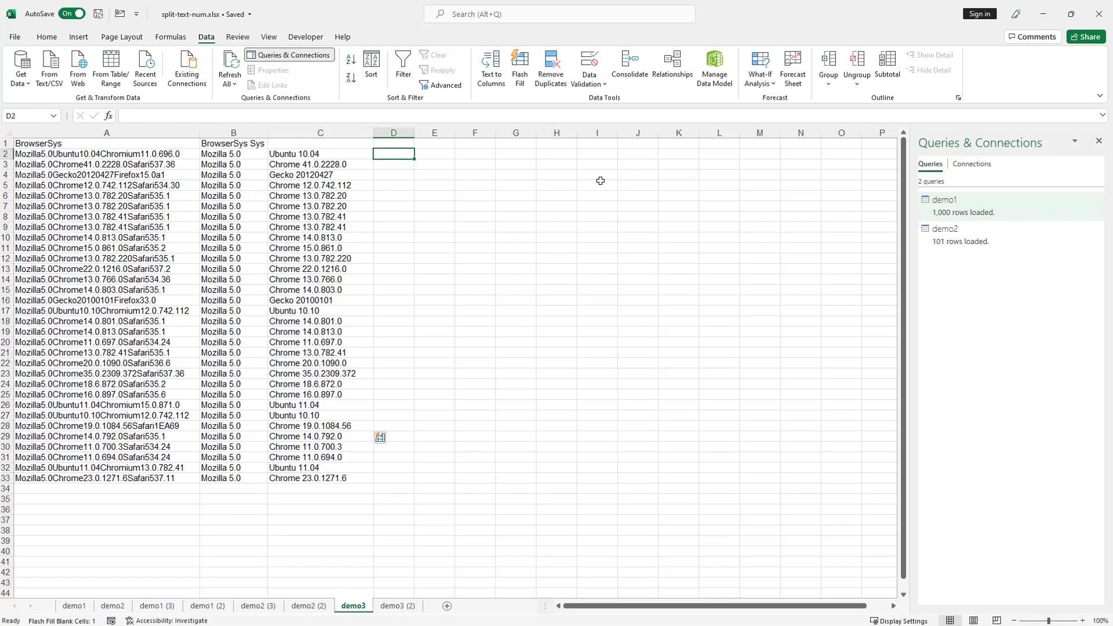
text(Chr)
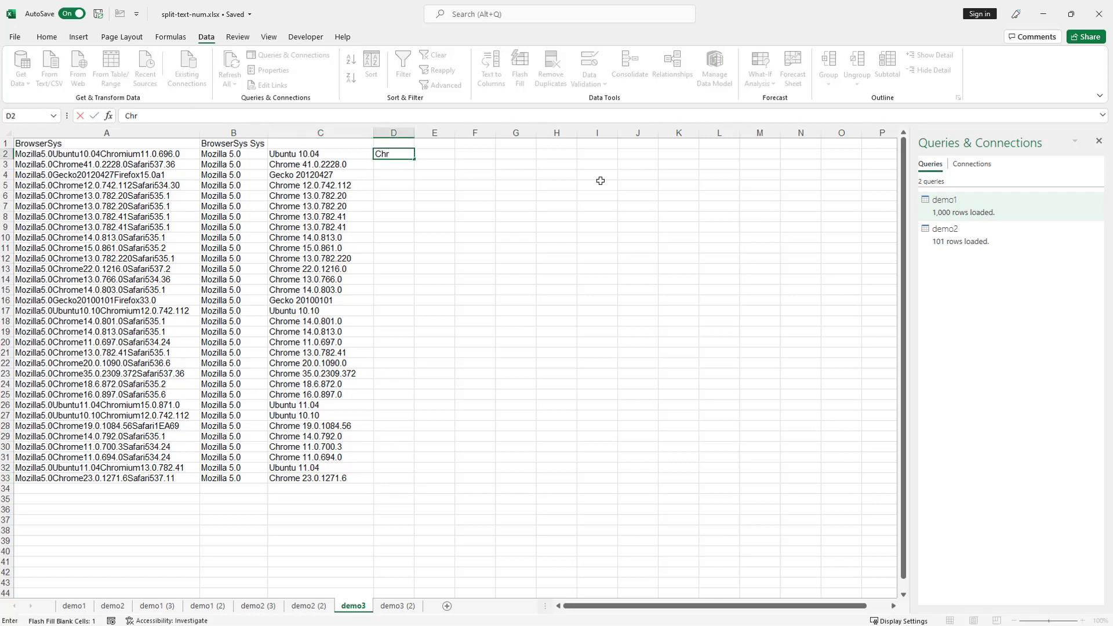
text(omium 11.0.696)
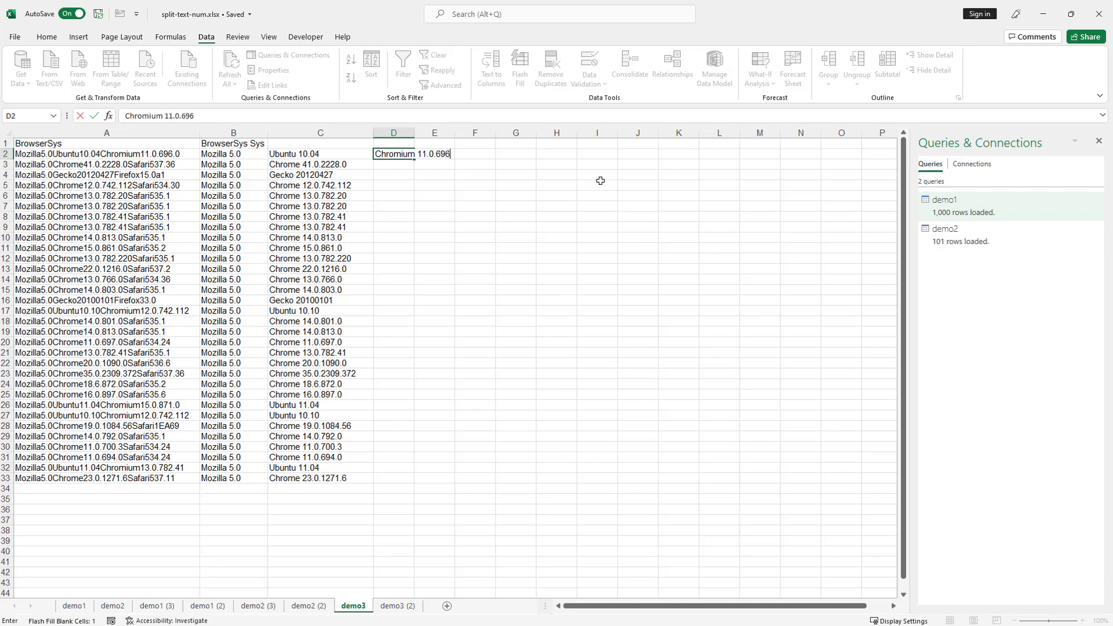
text(.0)
key(Return)
key(ctrl+e)
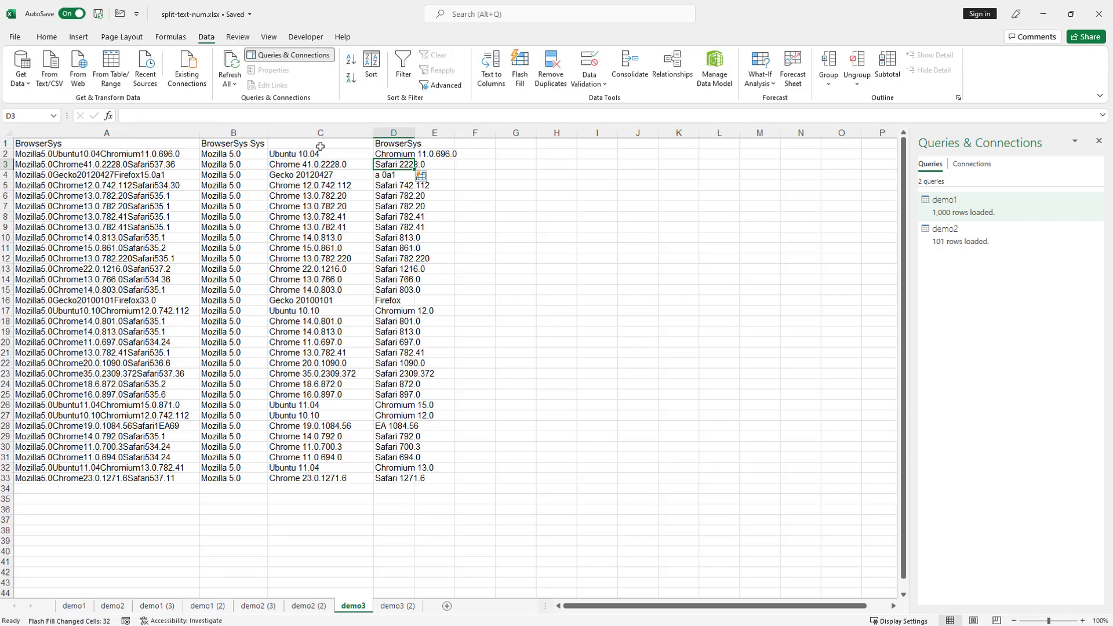
- Correct D3's version from 2228.0 to 537.36 and rerun Flash Fill on column D
double_click(404, 165)
drag(399, 165, 468, 170)
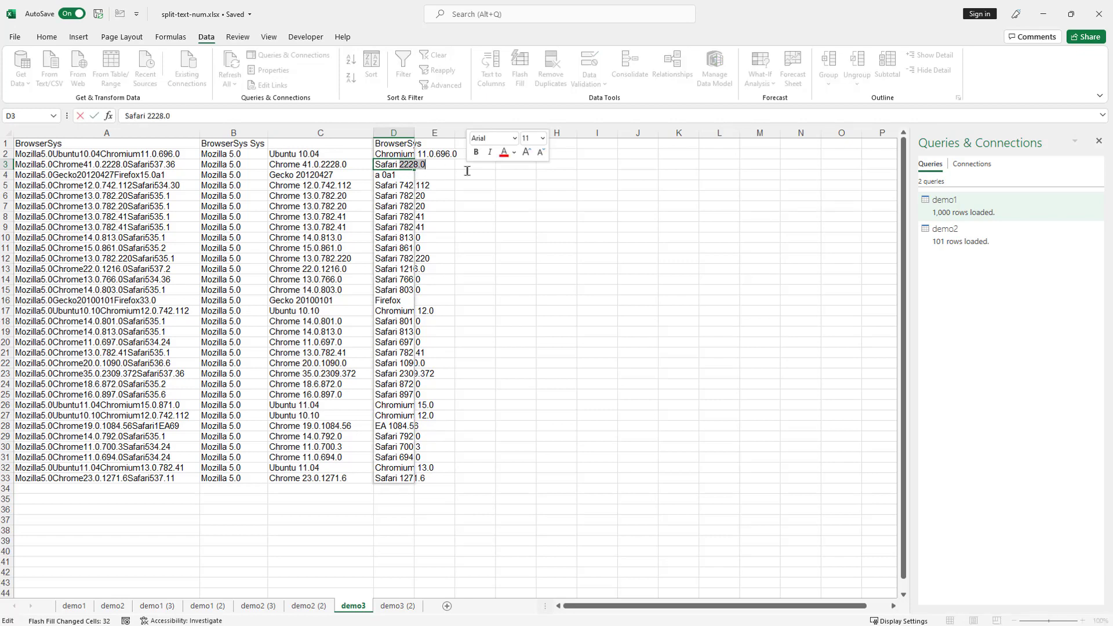
text(537)
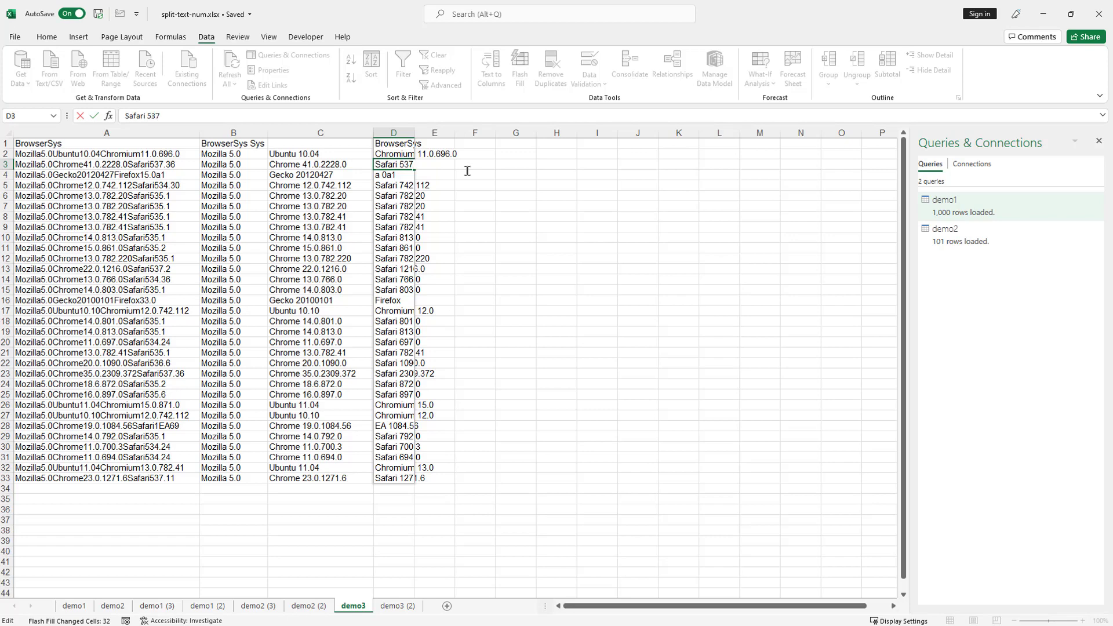
text(.36)
key(Return)
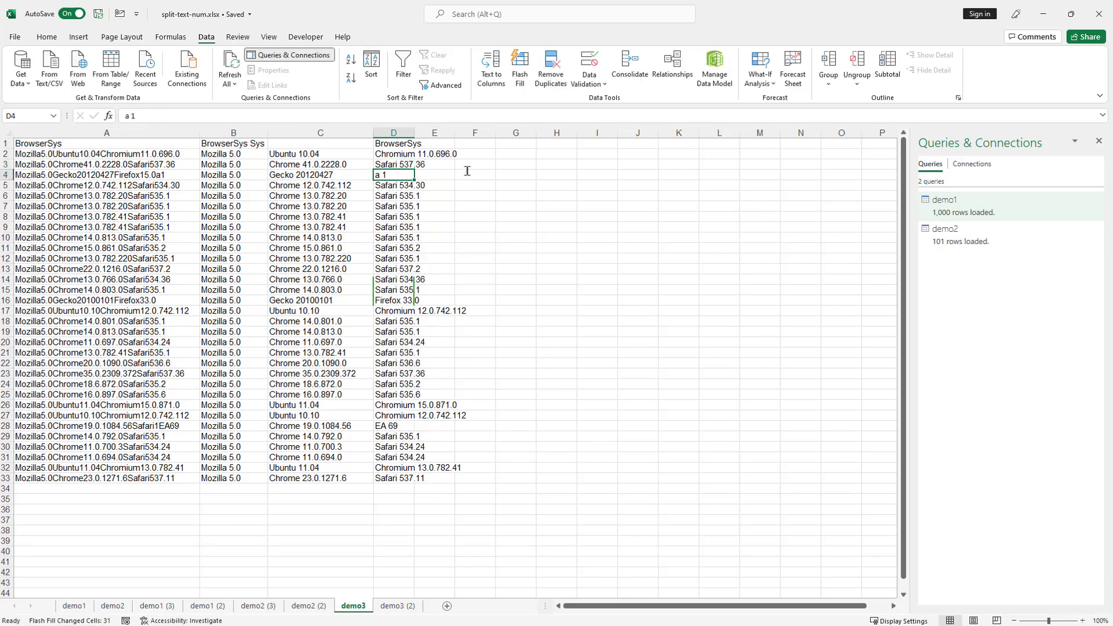
key(ctrl+e)
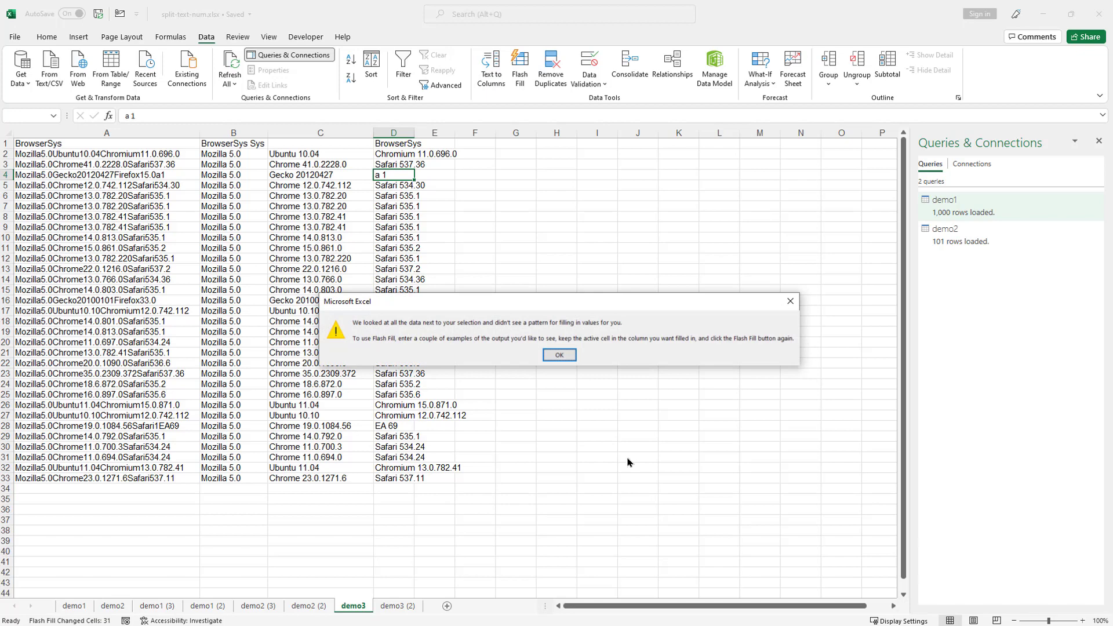
- Enter Firefox 15.0a1 in D4 and refill column D, dismissing the no-pattern warnings
click(559, 355)
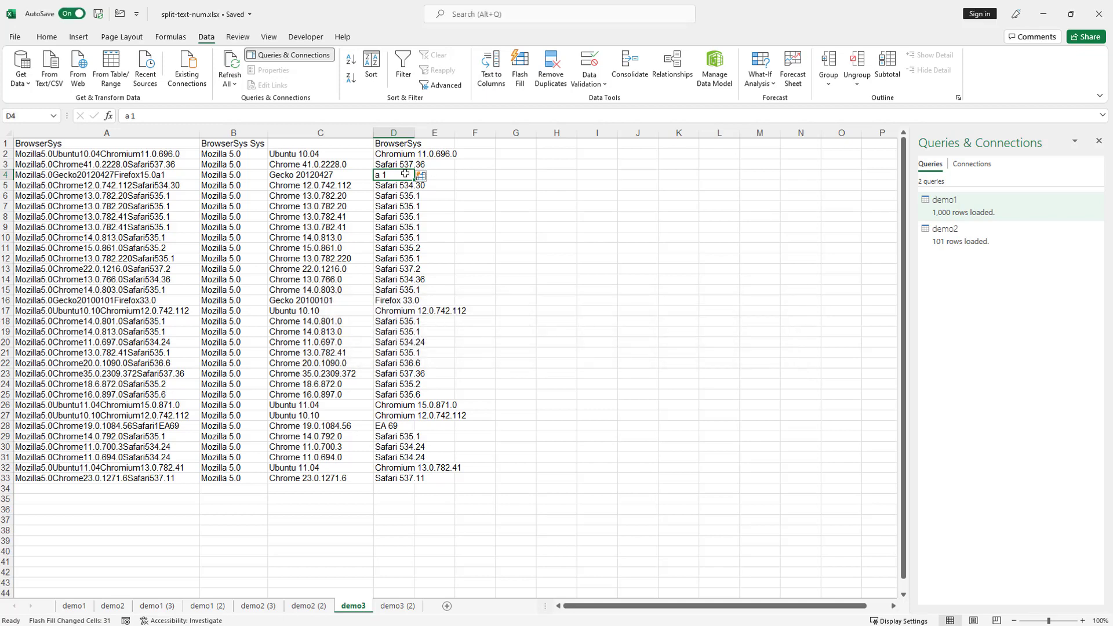
text(F)
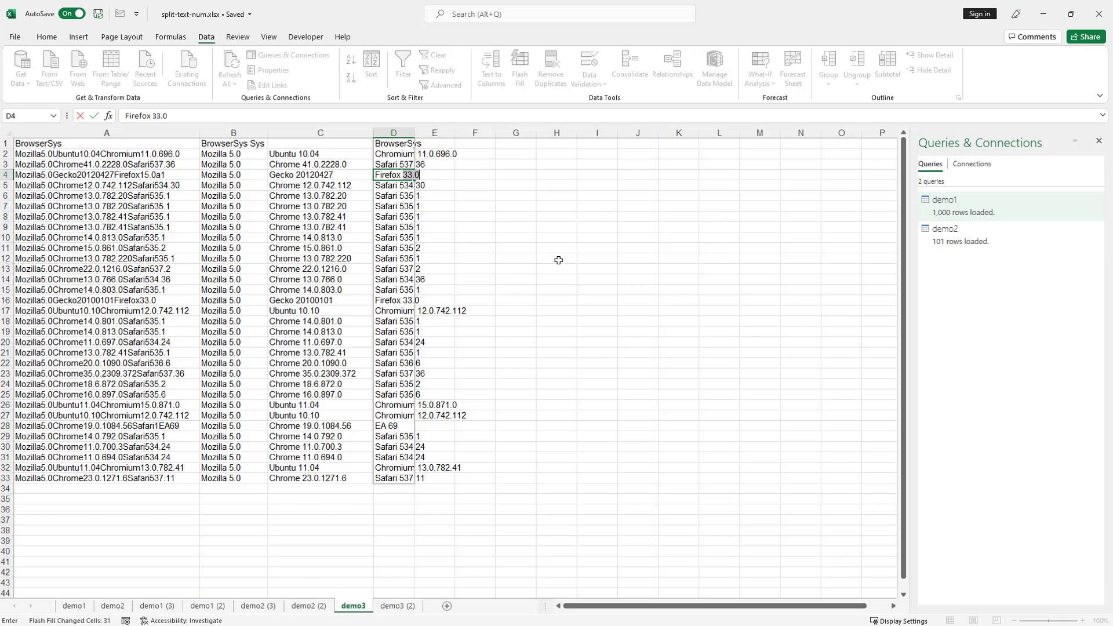
text(irefox 15.0a1)
key(Return)
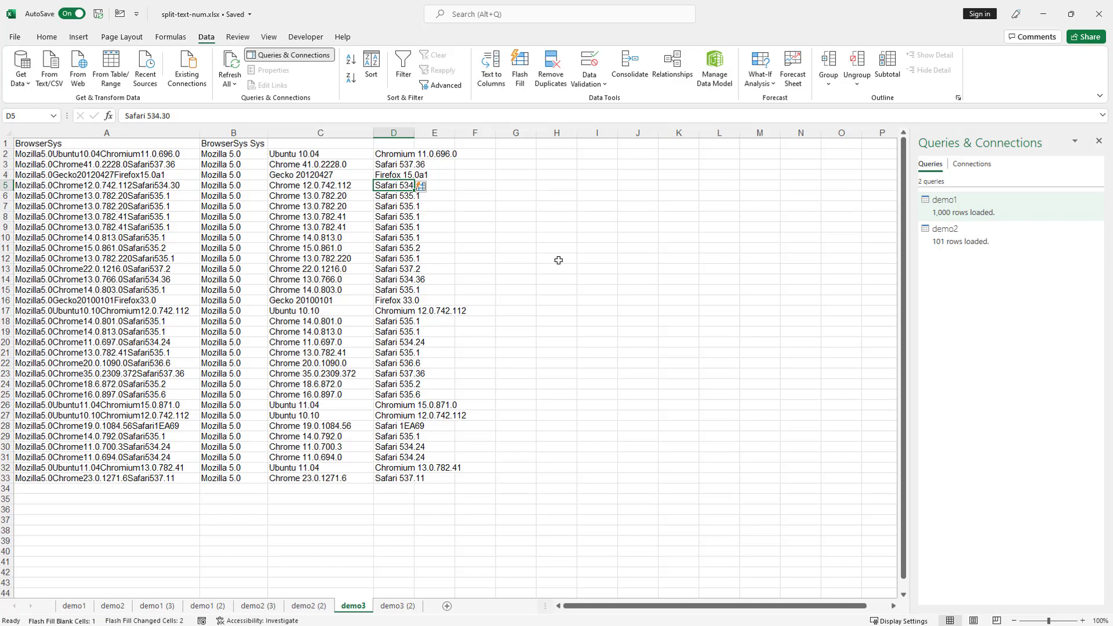
key(ctrl+e)
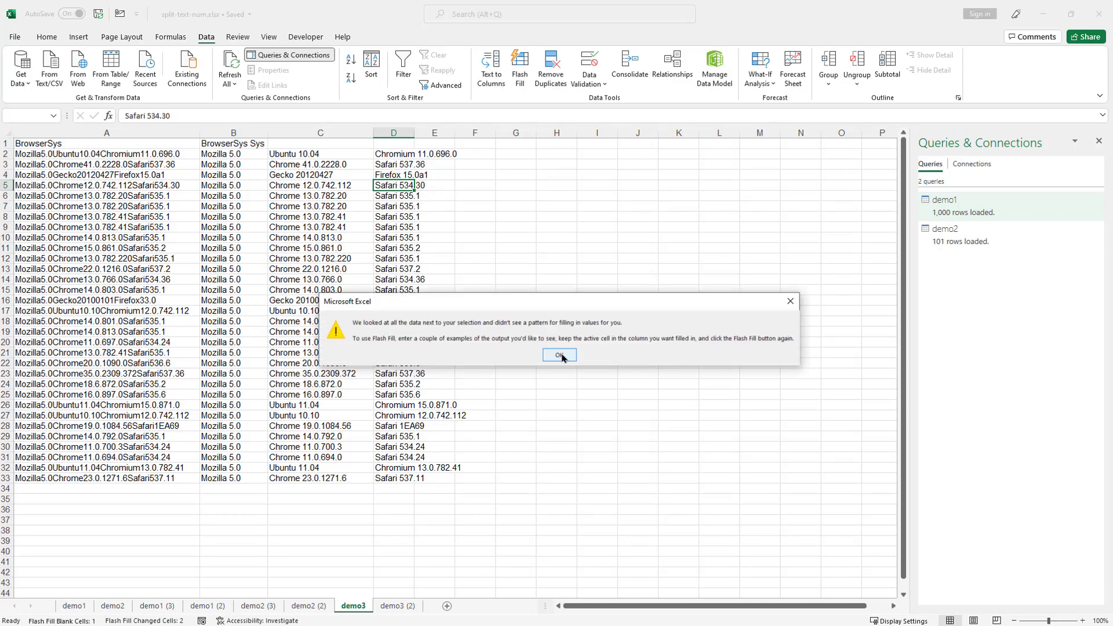
click(561, 356)
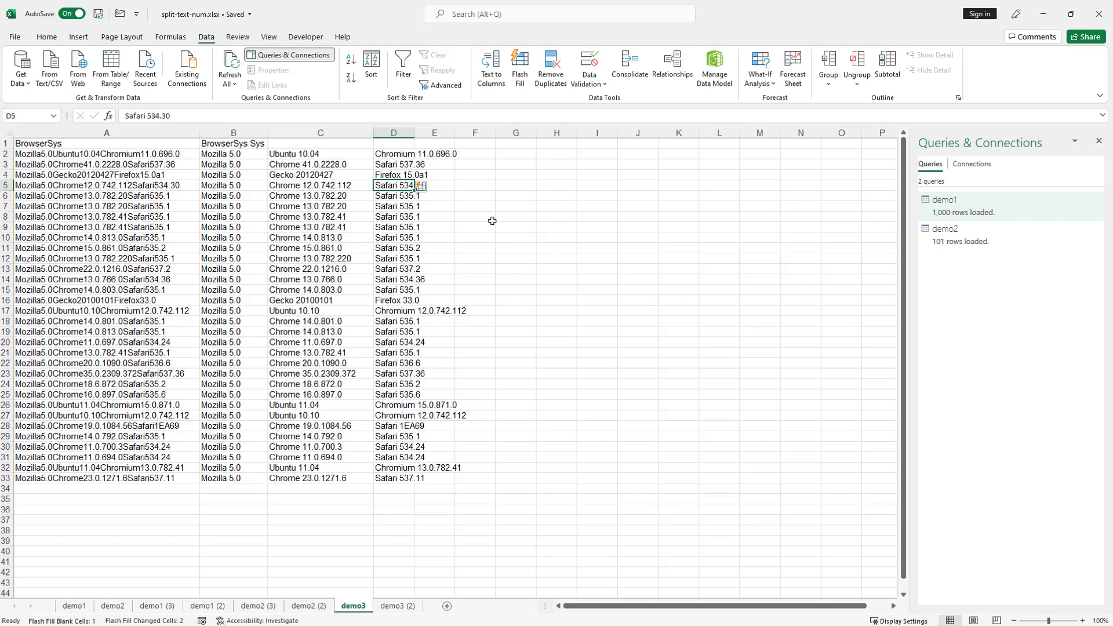
click(420, 270)
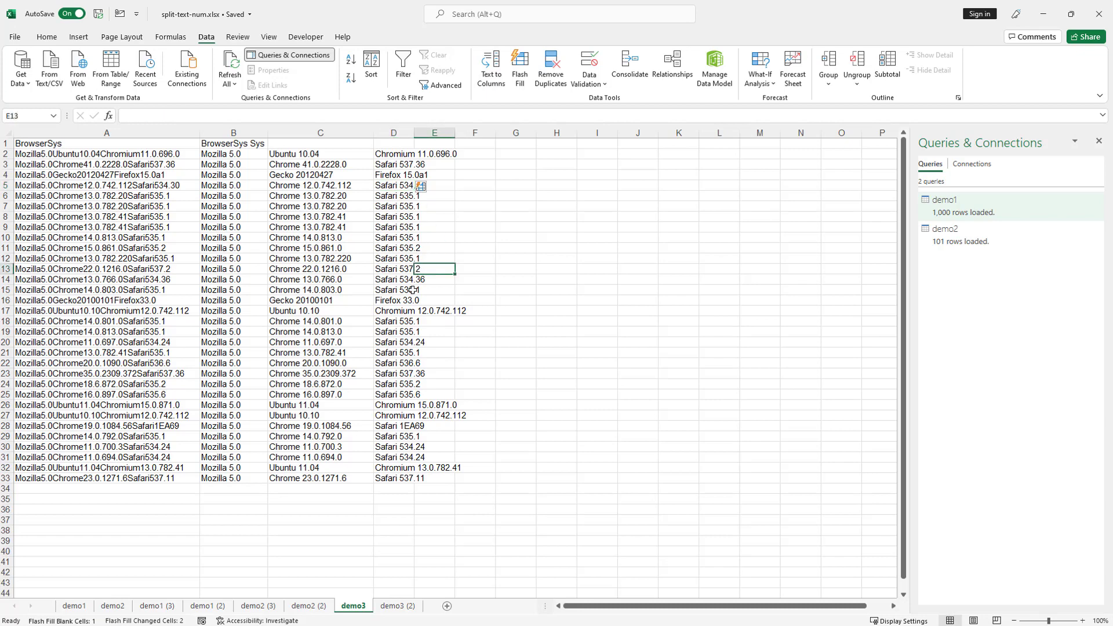
click(400, 312)
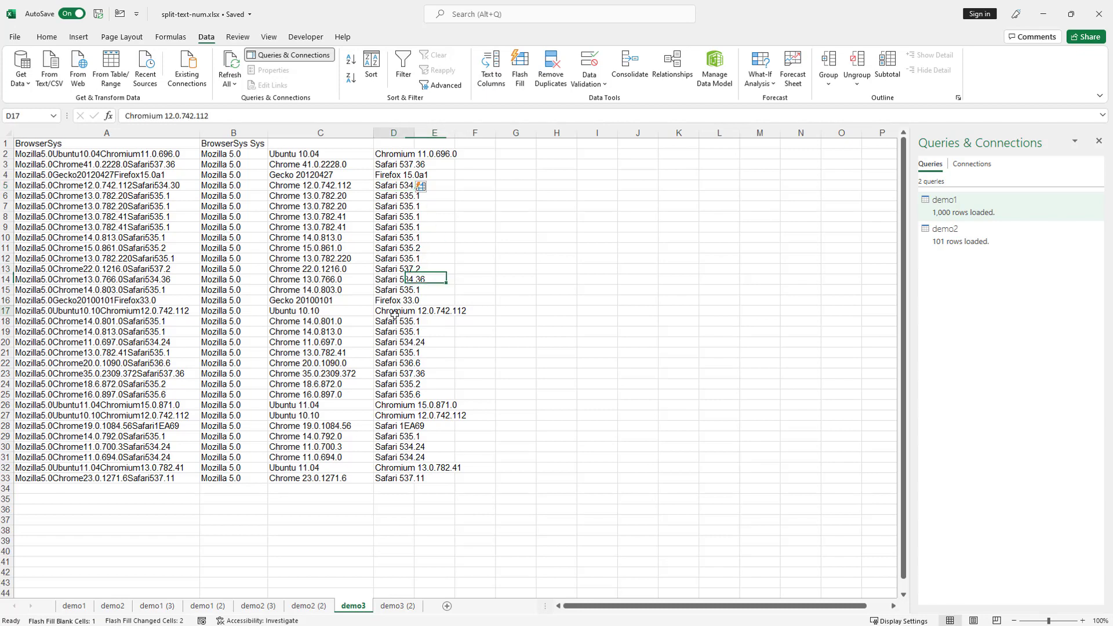
click(396, 281)
click(396, 322)
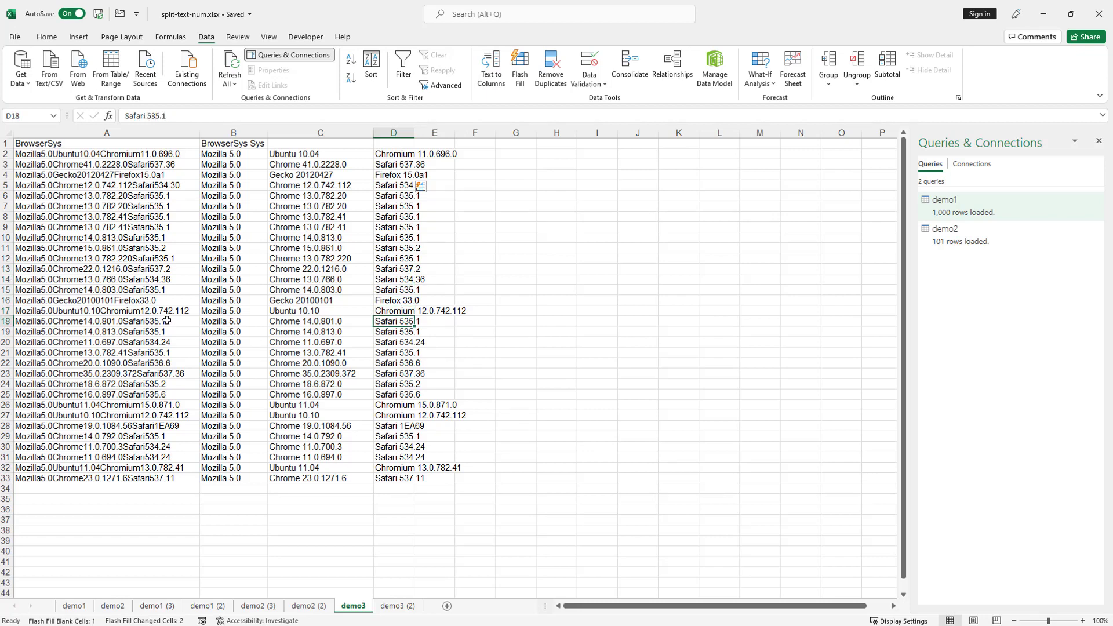
click(395, 342)
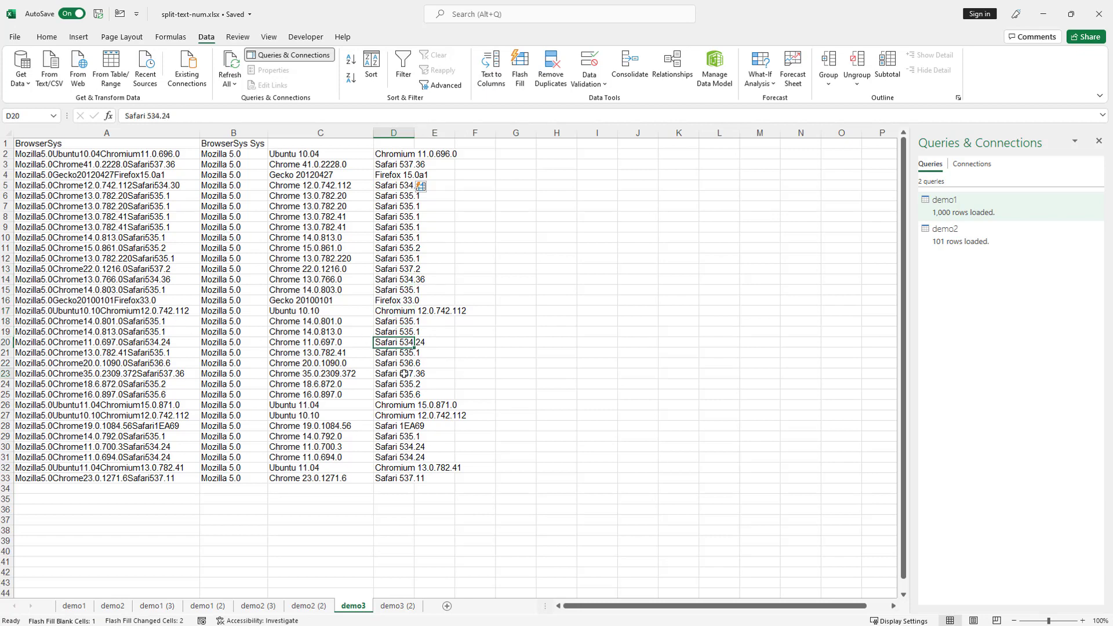
click(410, 414)
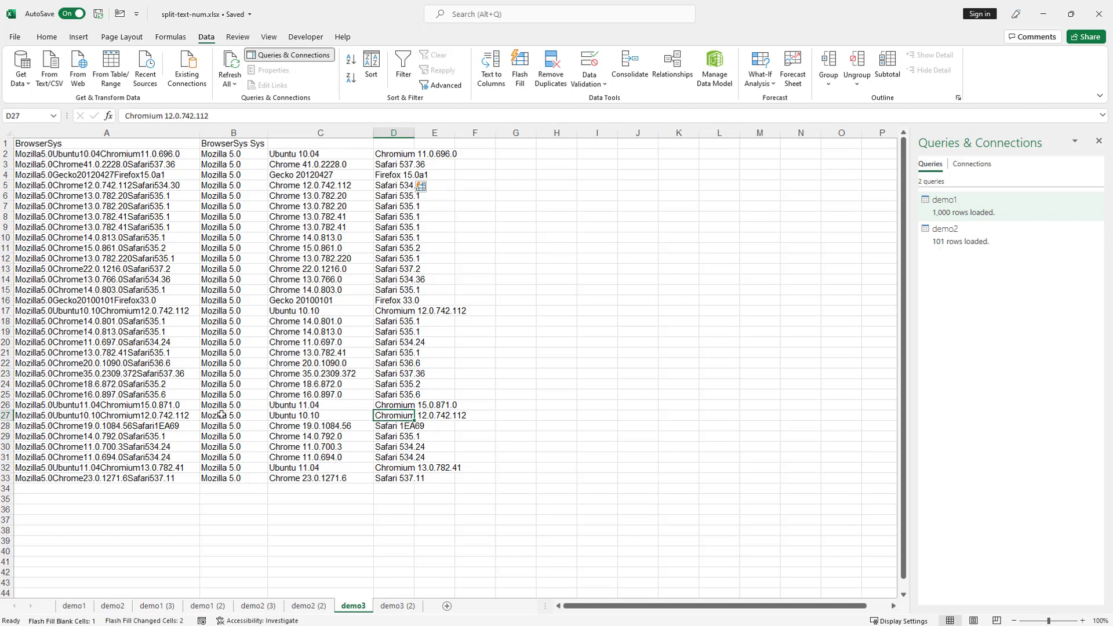
click(400, 428)
click(396, 439)
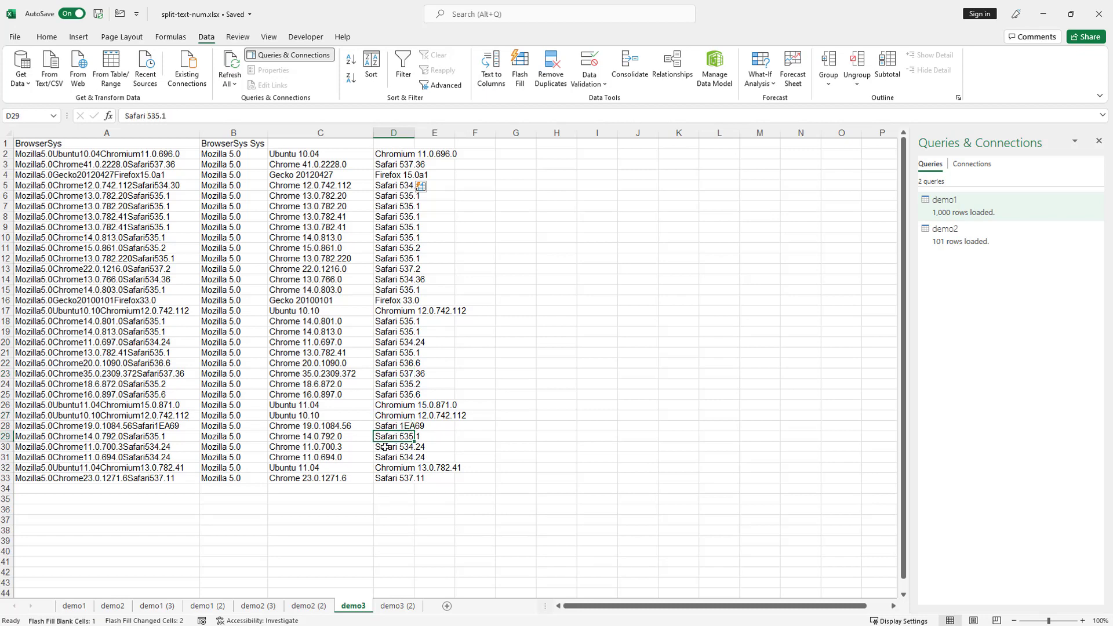
click(398, 469)
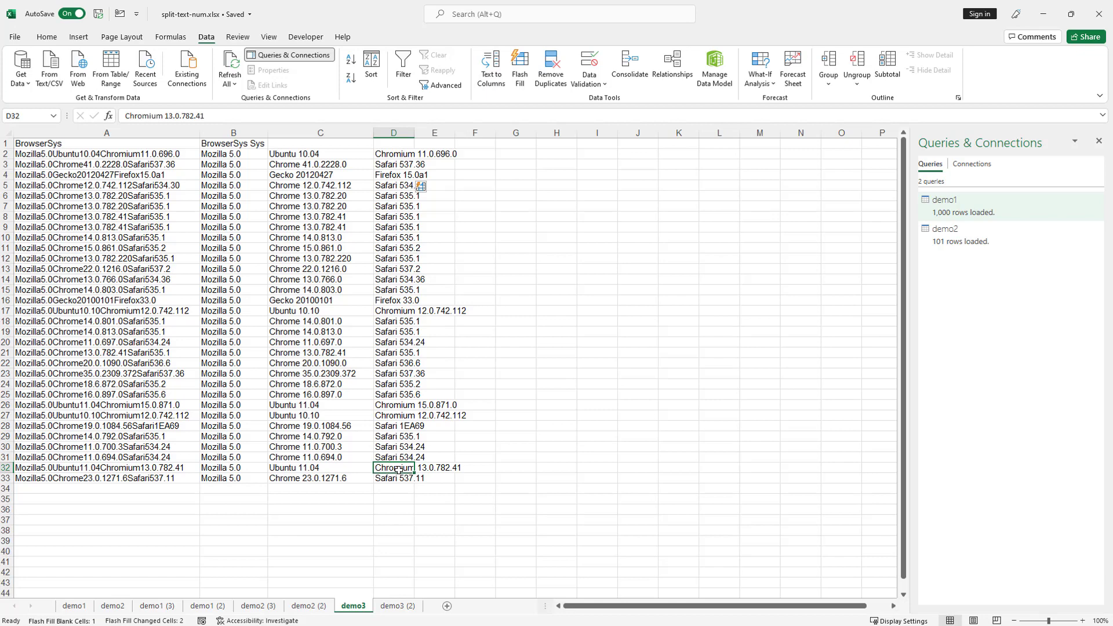
click(398, 404)
click(397, 332)
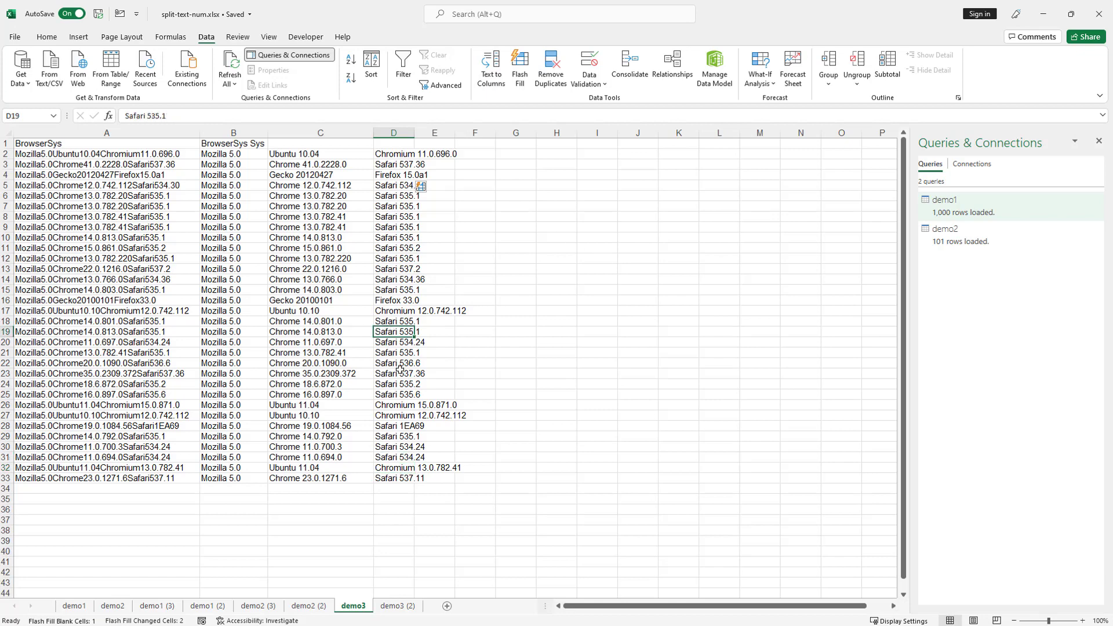
click(399, 374)
click(398, 405)
click(396, 426)
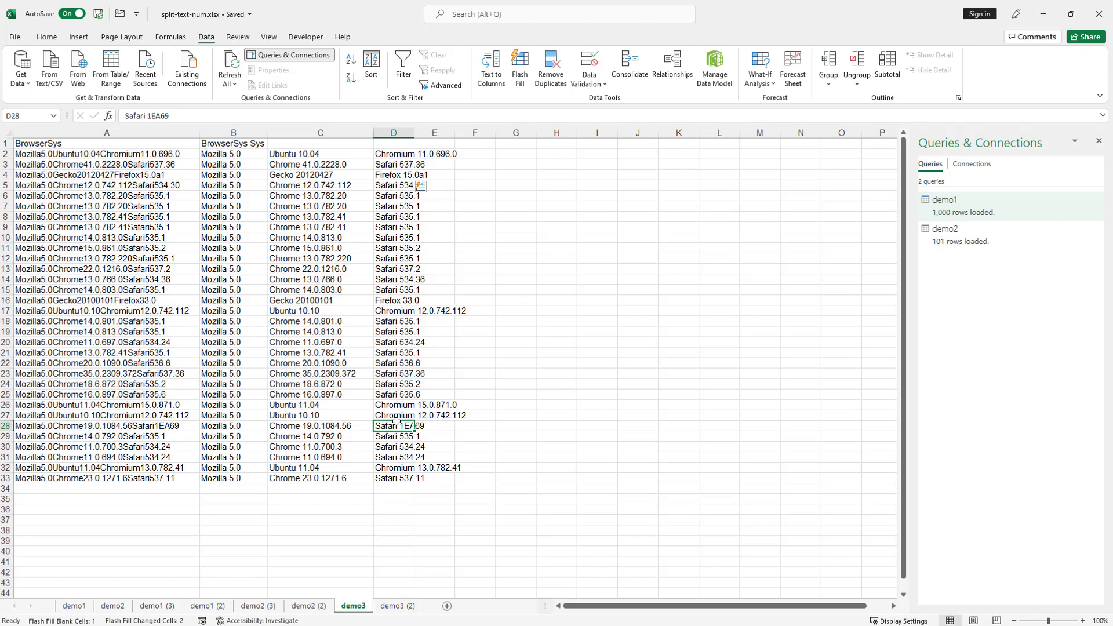